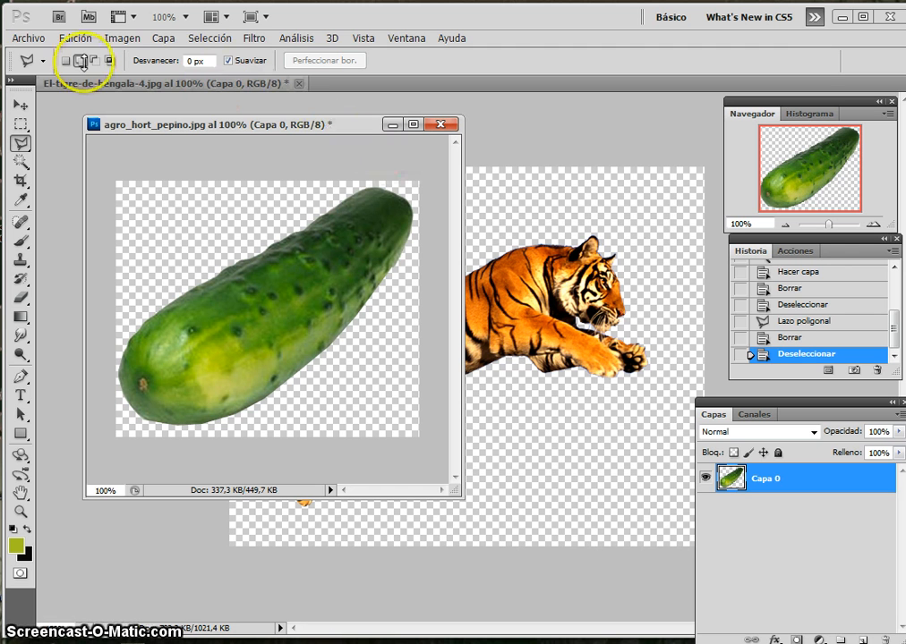
# - Create a new document 1000 pixels wide and 900 pixels high at 72 pixels/inch with a transparent background
pyautogui.click(20, 36)
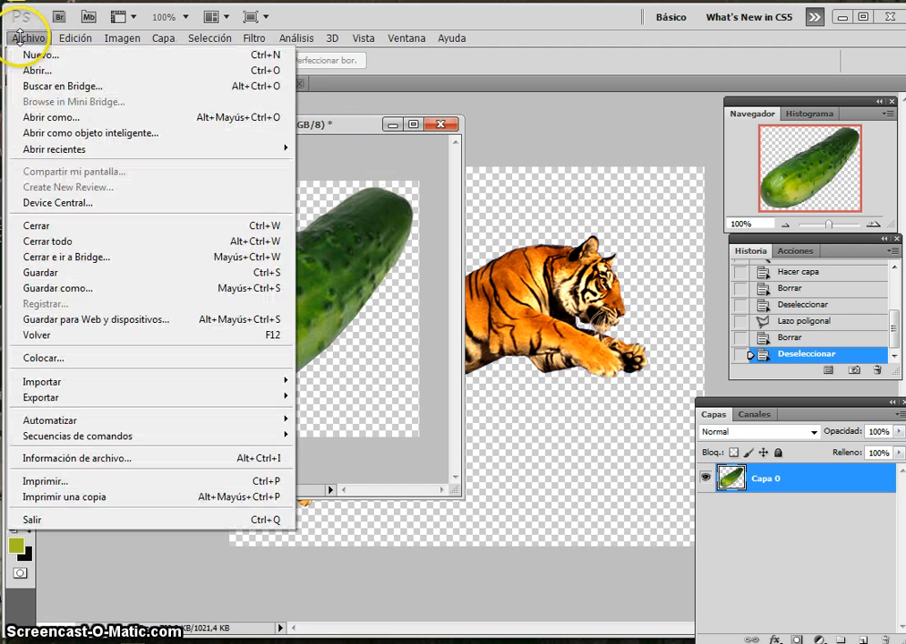
pyautogui.click(43, 55)
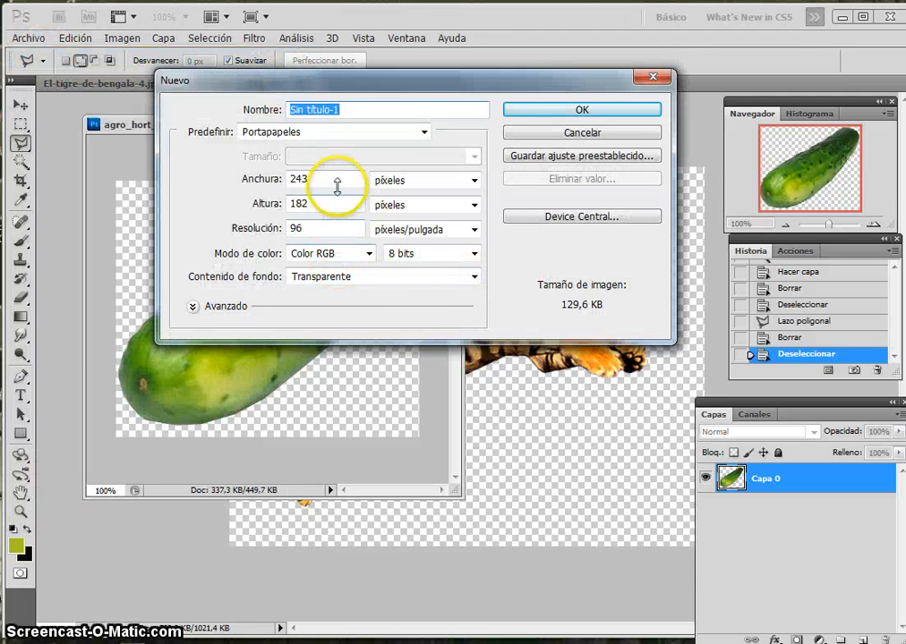
pyautogui.doubleClick(331, 182)
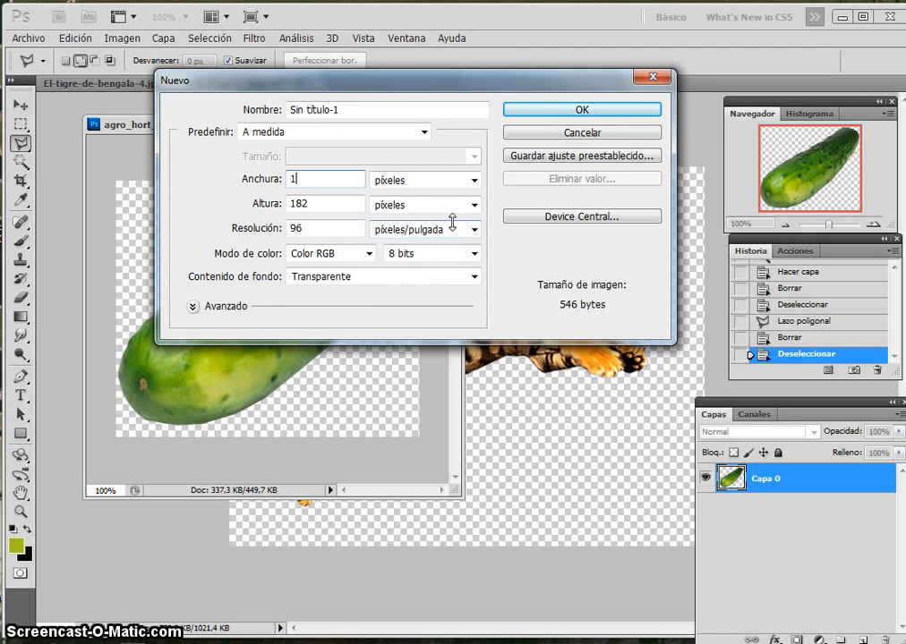
pyautogui.write('1000')
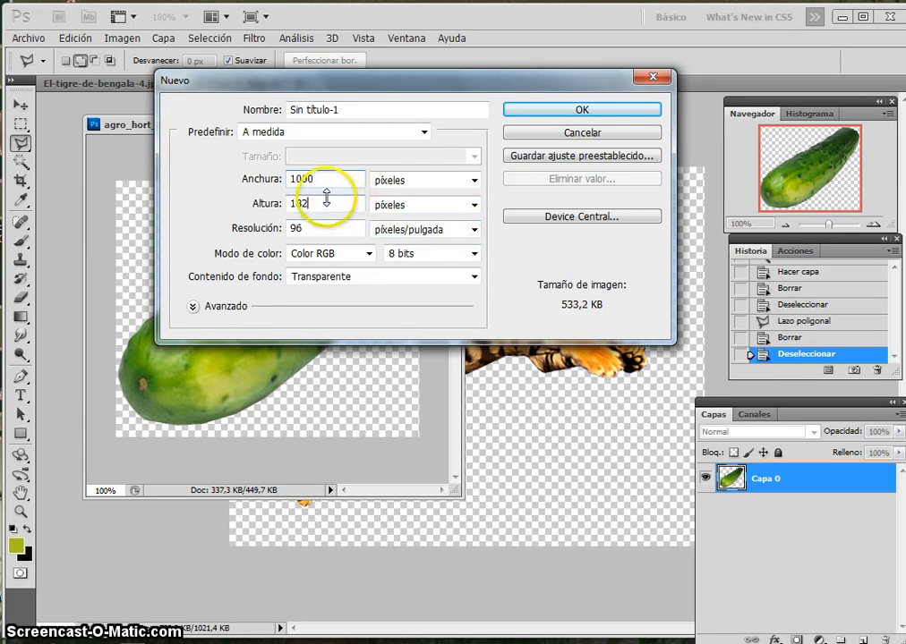
pyautogui.doubleClick(324, 203)
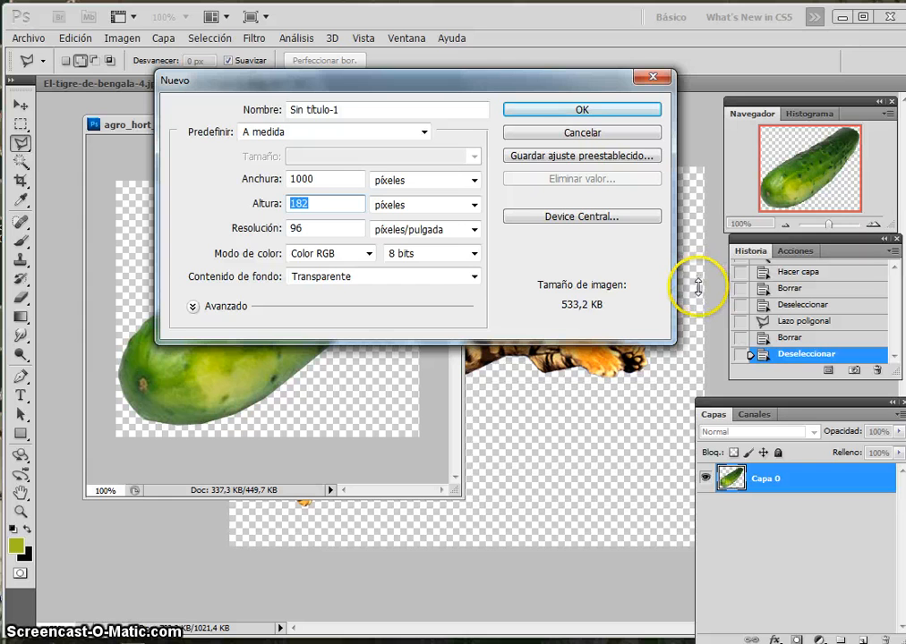
pyautogui.write('900')
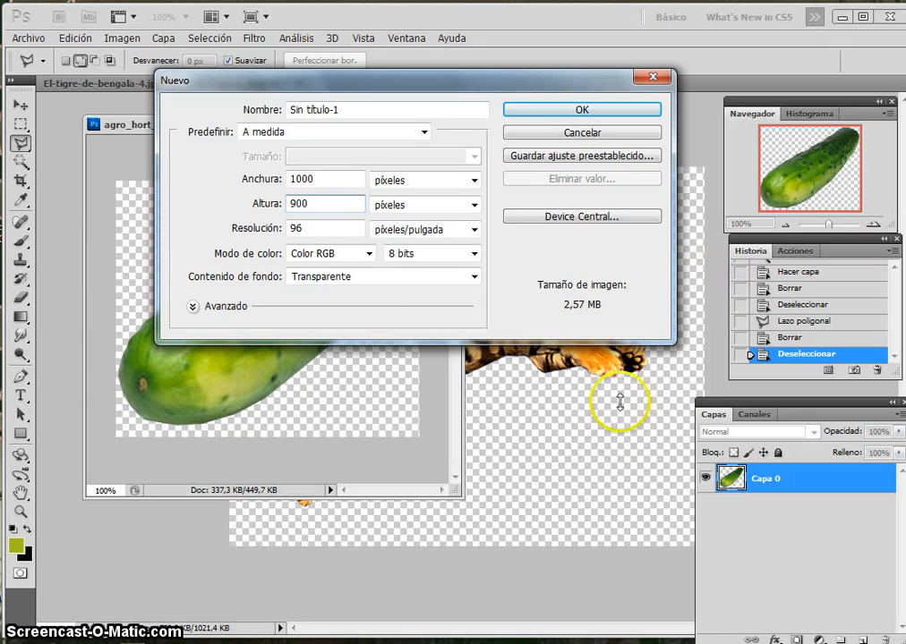
pyautogui.doubleClick(315, 229)
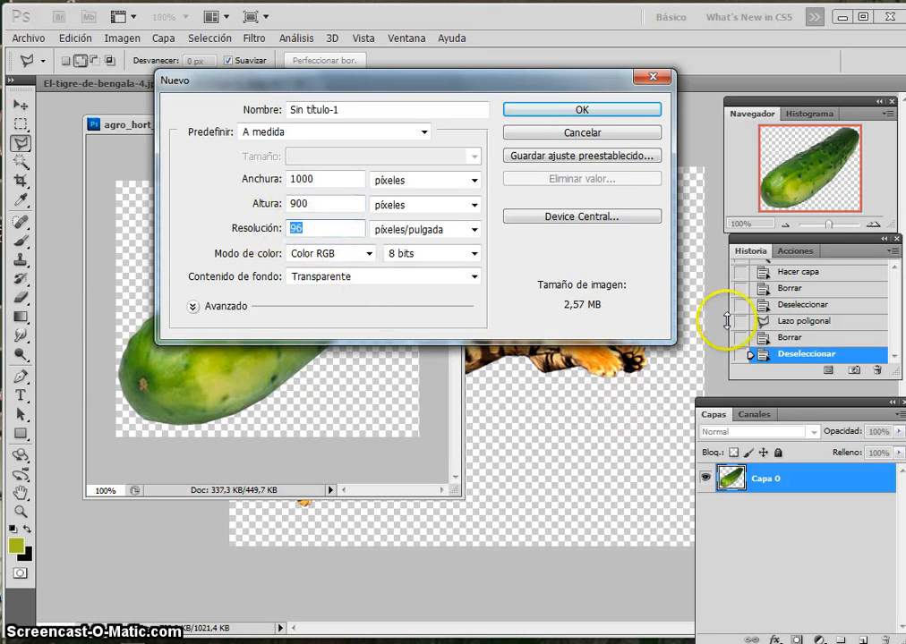
pyautogui.write('7')
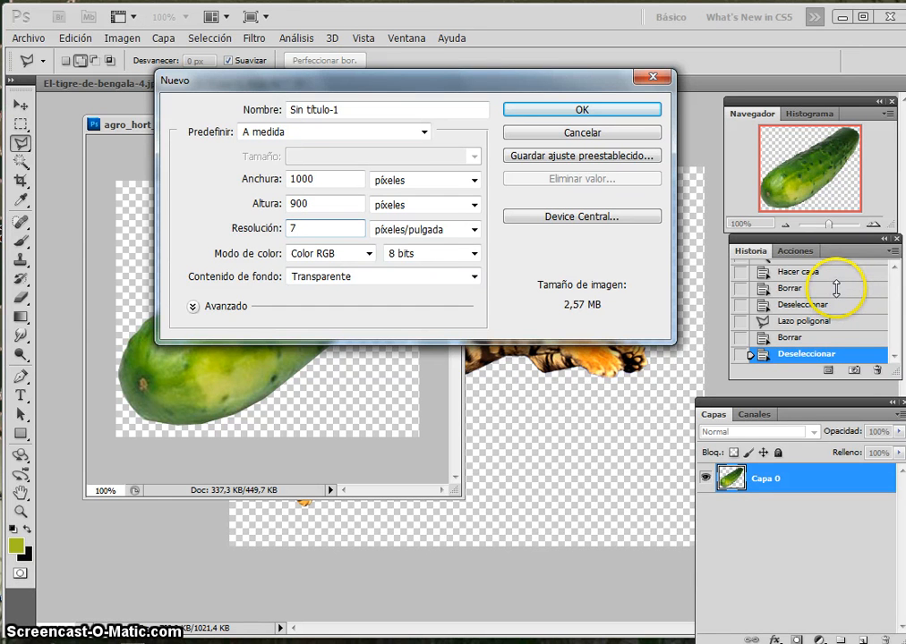
pyautogui.write('2')
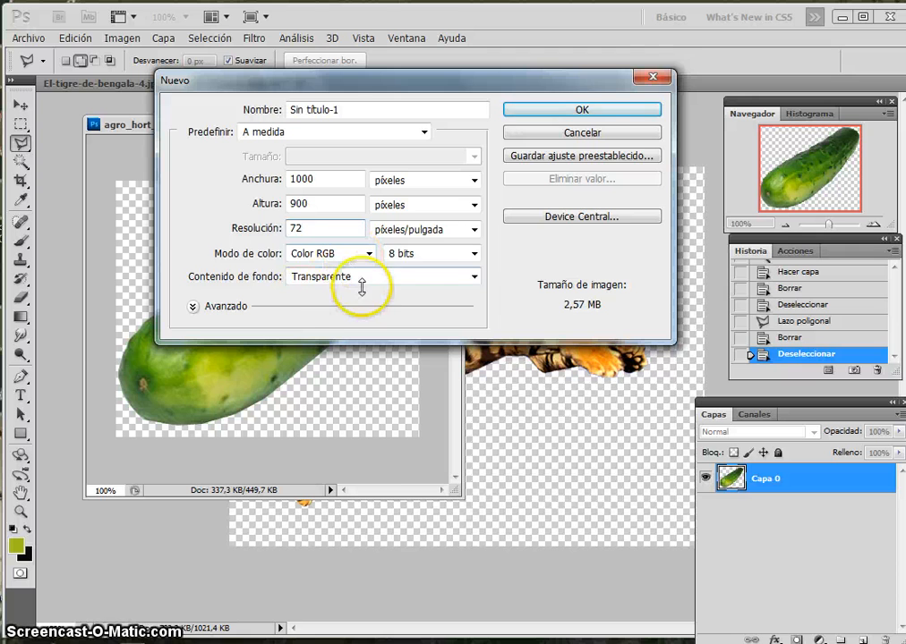
pyautogui.click(622, 109)
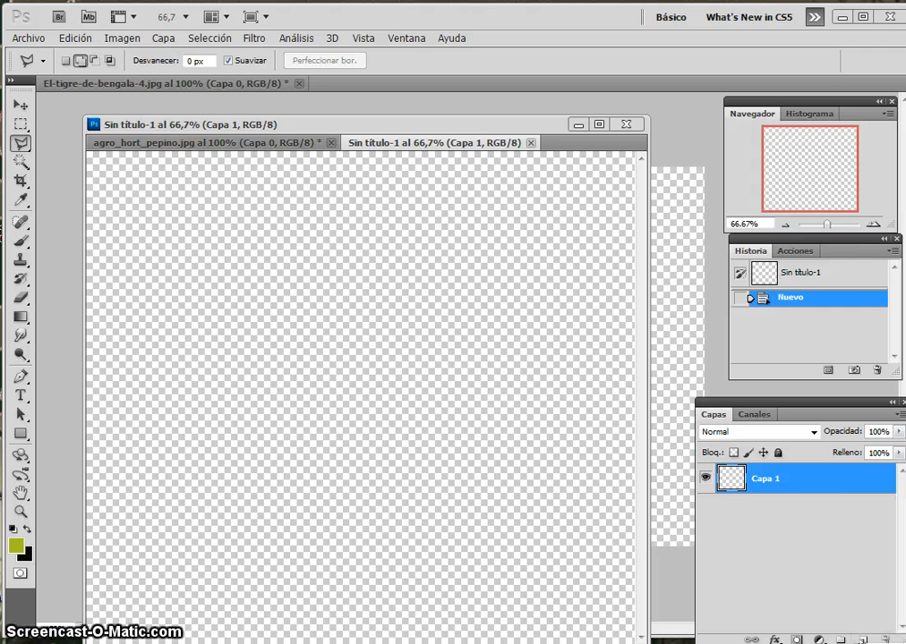
# - Separate the agro_hort_pepino.jpg window, copy its cucumber layer into Sin título-1, and place the cucumber in the canvas's lower-left area
pyautogui.moveTo(206, 142)
pyautogui.mouseDown()
pyautogui.moveTo(206, 126)
pyautogui.moveTo(205, 161)
pyautogui.moveTo(207, 145)
pyautogui.mouseUp()
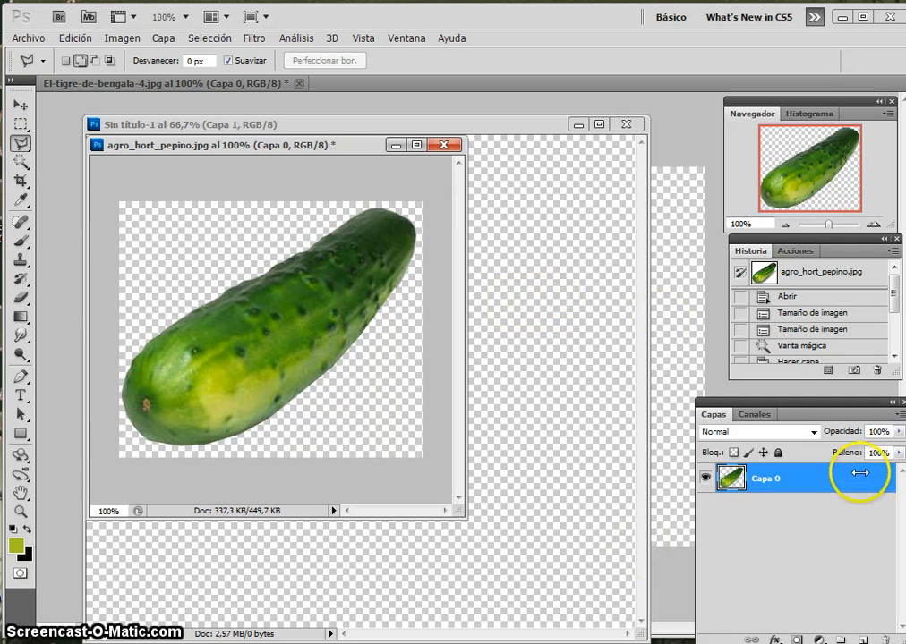
pyautogui.moveTo(851, 476); pyautogui.dragTo(473, 573)
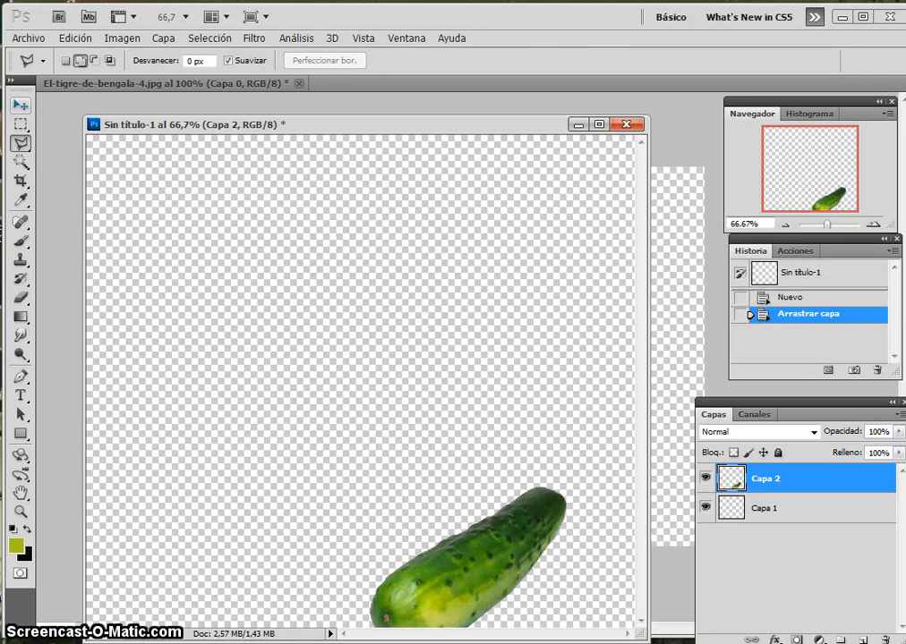
pyautogui.press('v')
pyautogui.moveTo(474, 555); pyautogui.dragTo(289, 303)
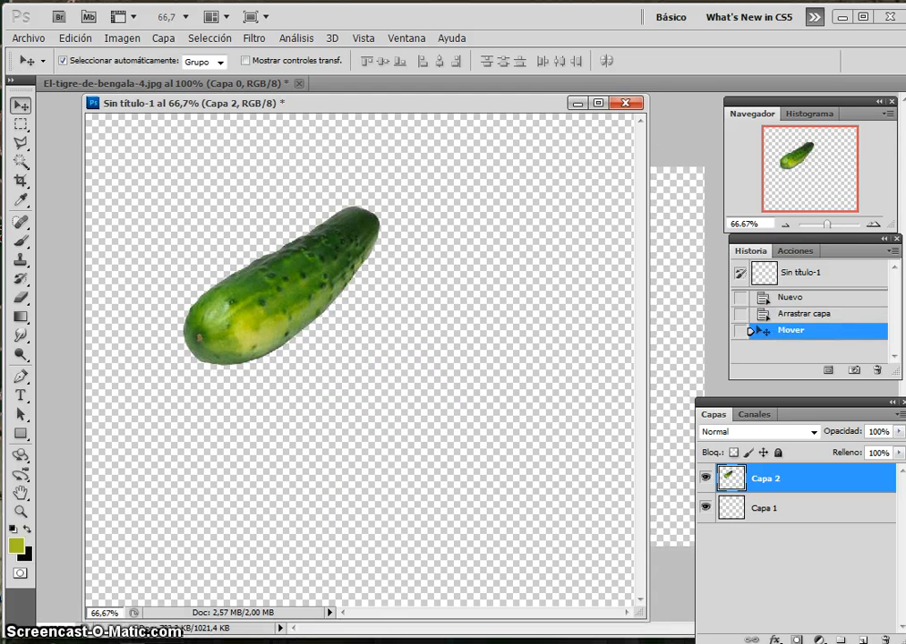
pyautogui.moveTo(294, 304); pyautogui.dragTo(250, 485)
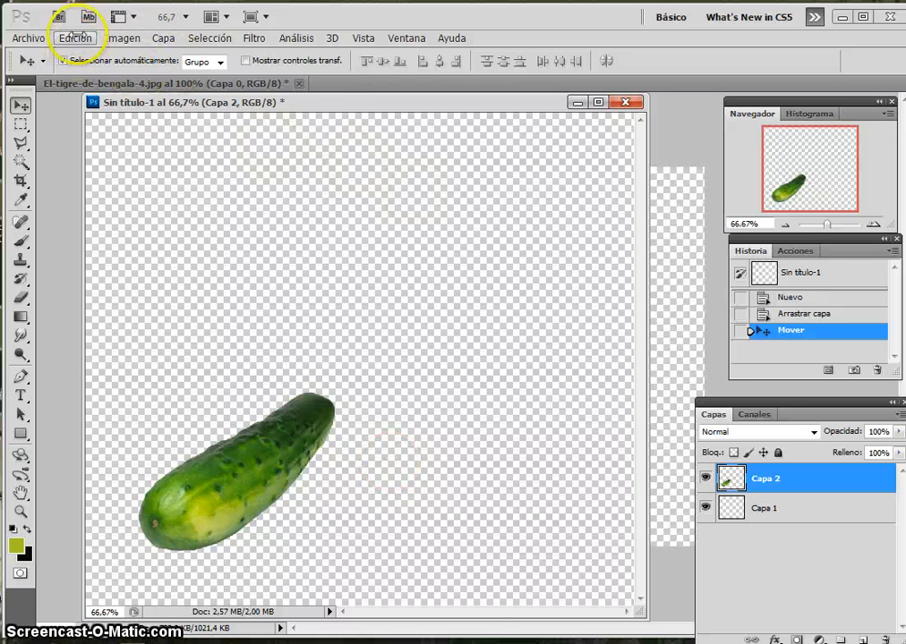
# - Enlarge the cucumber with Free Transform to about 171% width and 175% height
pyautogui.click(66, 36)
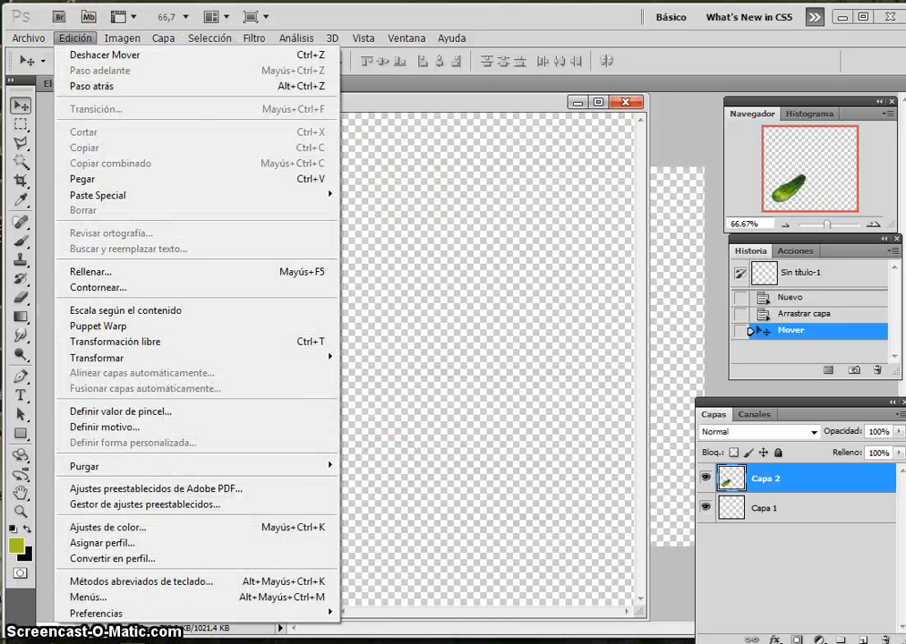
pyautogui.click(115, 341)
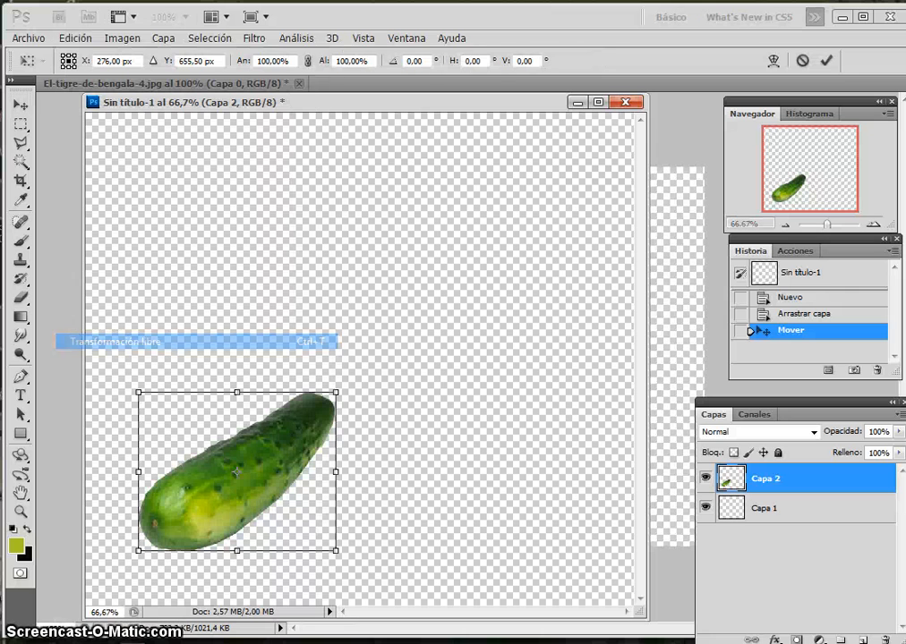
pyautogui.moveTo(335, 392); pyautogui.dragTo(447, 289)
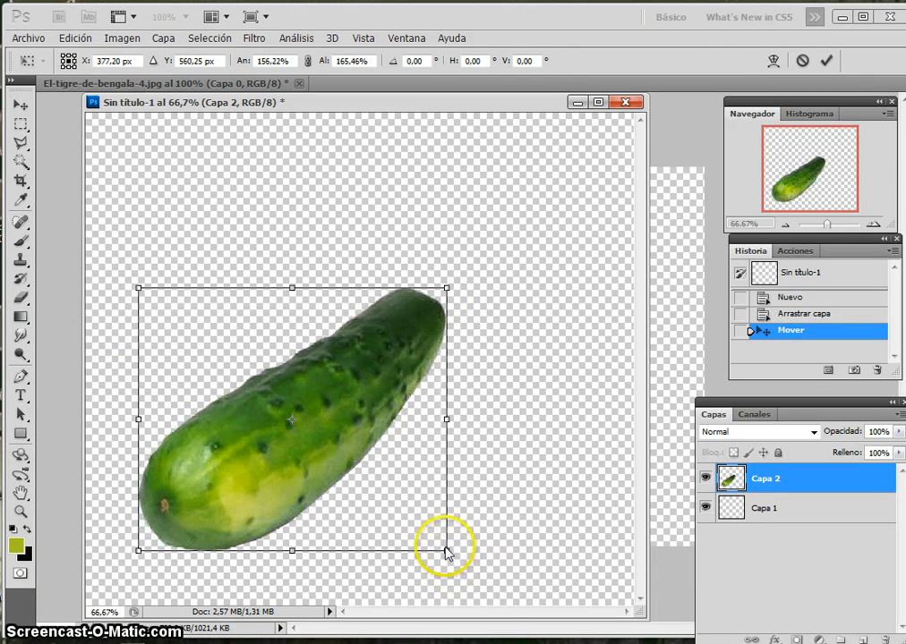
pyautogui.moveTo(447, 551); pyautogui.dragTo(474, 567)
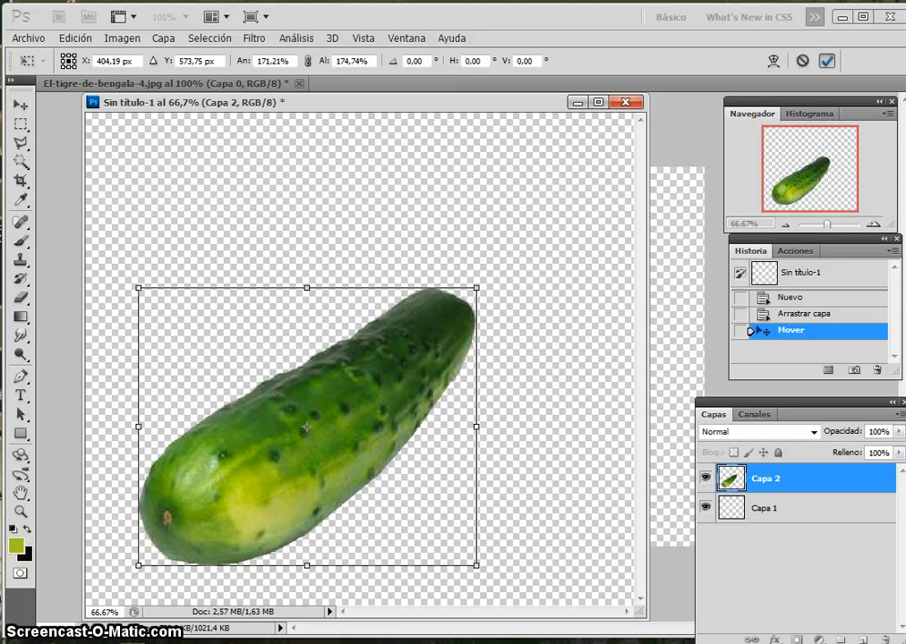
pyautogui.press('Return')
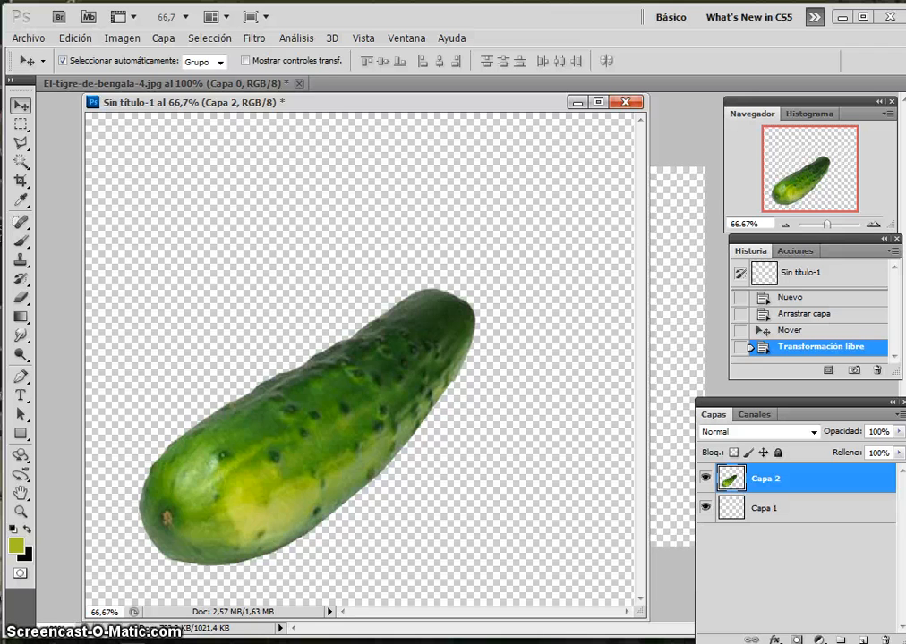
# - Warp the cucumber so its body curves and its narrow dark end bends upward, extending that end slightly outward
pyautogui.click(75, 38)
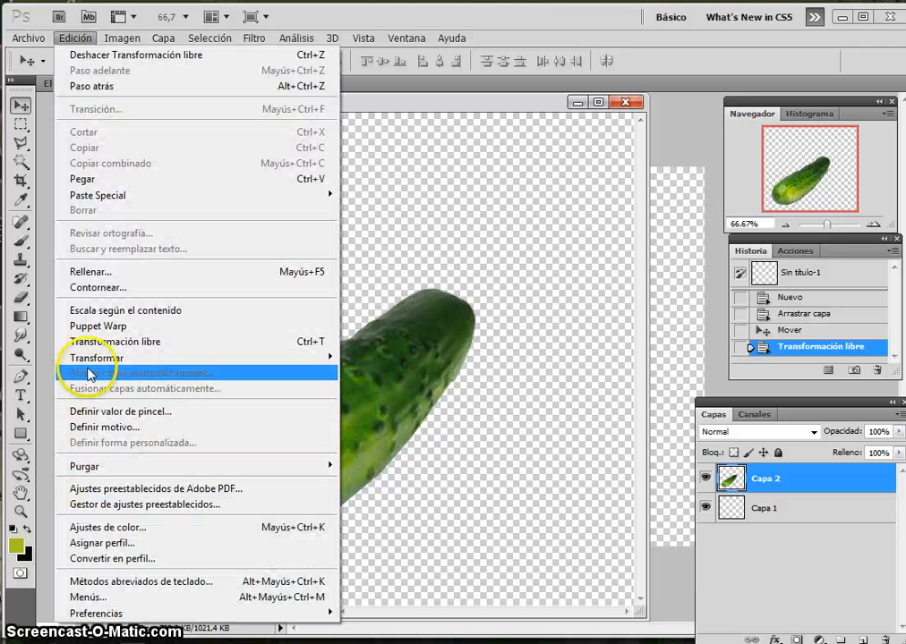
pyautogui.moveTo(94, 358)
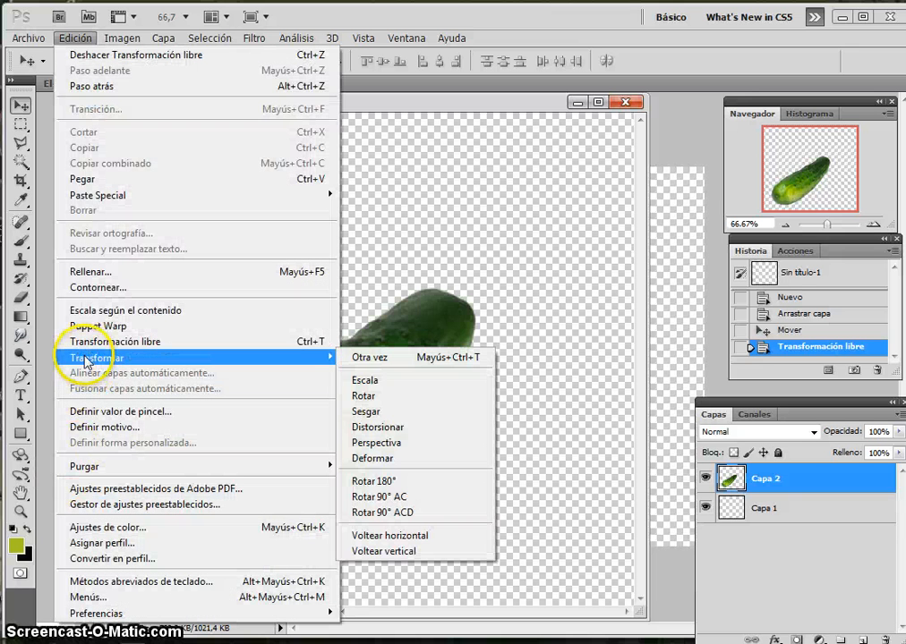
pyautogui.click(372, 464)
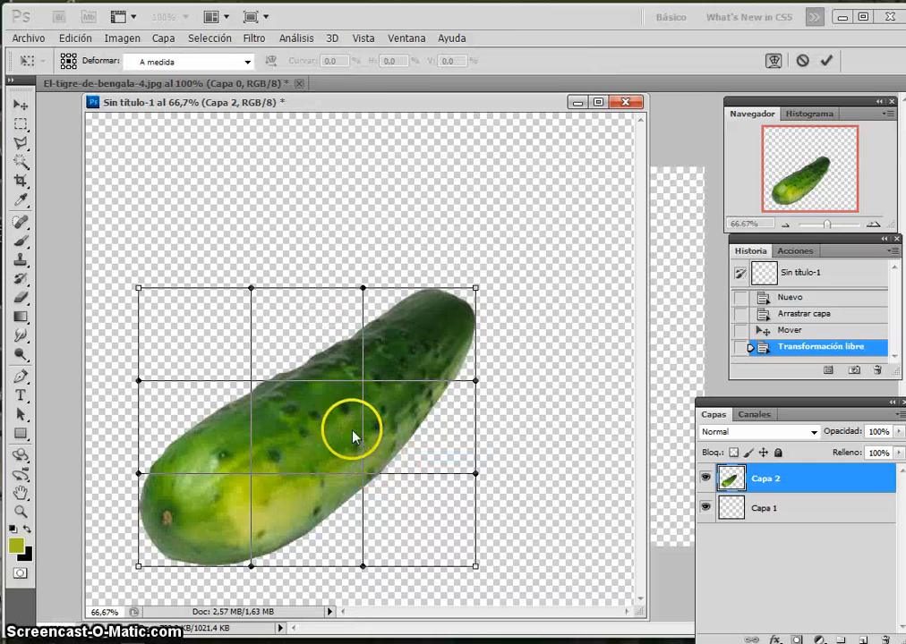
pyautogui.moveTo(348, 403); pyautogui.dragTo(514, 380)
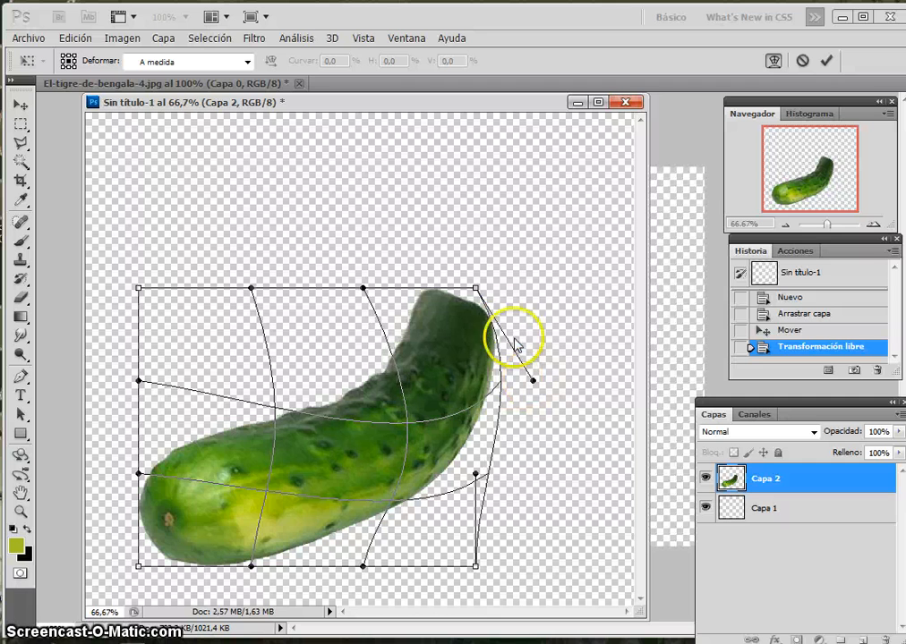
pyautogui.moveTo(477, 291); pyautogui.dragTo(502, 270)
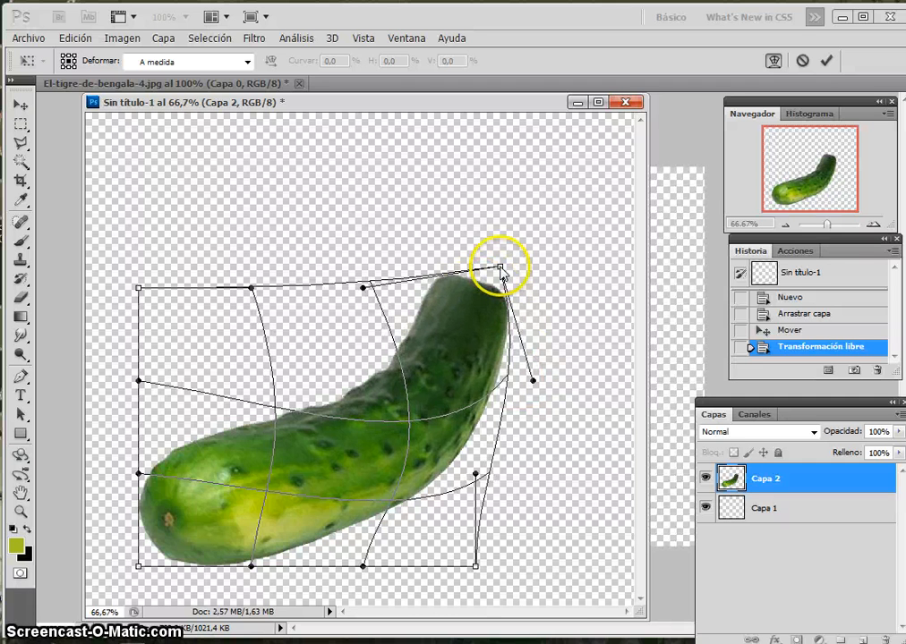
pyautogui.moveTo(319, 512)
pyautogui.mouseDown()
pyautogui.moveTo(265, 529)
pyautogui.moveTo(373, 521)
pyautogui.moveTo(330, 529)
pyautogui.mouseUp()
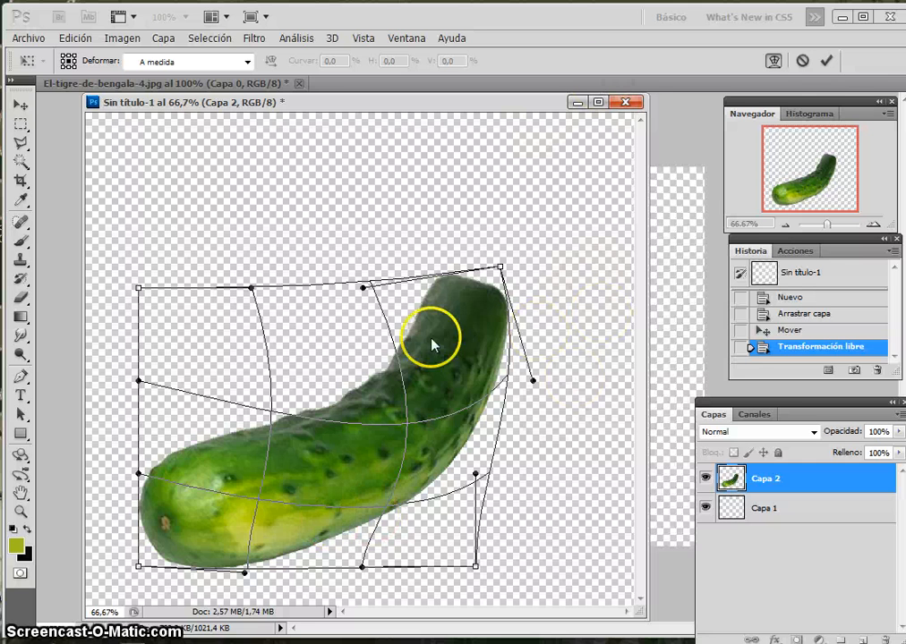
pyautogui.click(825, 61)
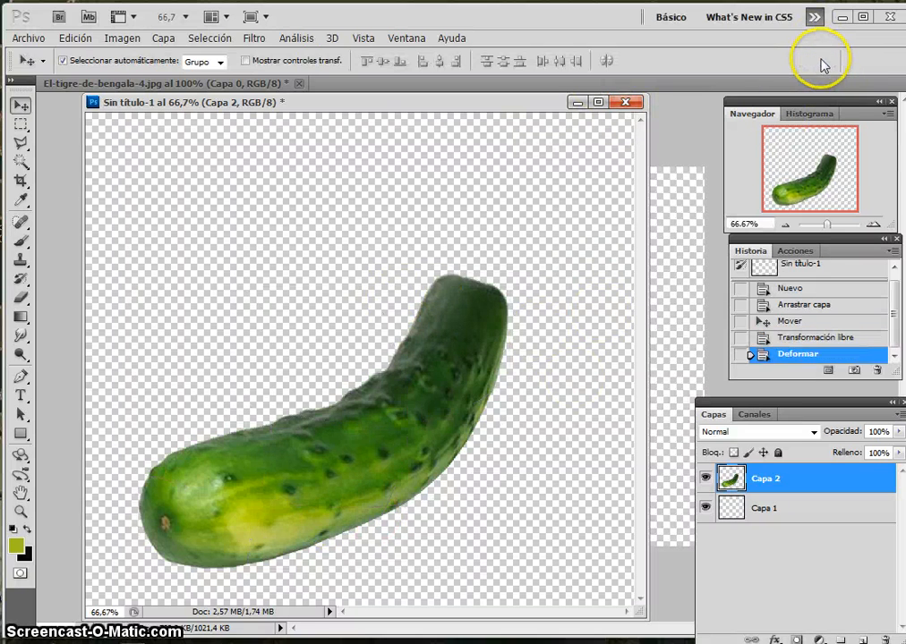
# - Undock the El-tigre-de-bengala-4.jpg document into its own floating window over the cucumber canvas
pyautogui.click(678, 268)
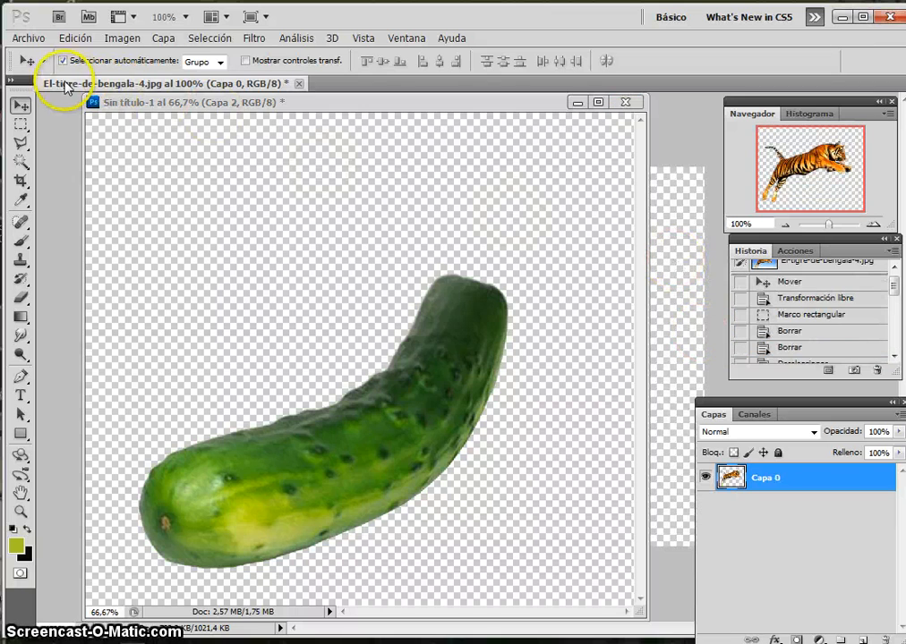
pyautogui.moveTo(66, 87)
pyautogui.mouseDown()
pyautogui.moveTo(55, 105)
pyautogui.moveTo(54, 79)
pyautogui.mouseUp()
pyautogui.moveTo(359, 79); pyautogui.dragTo(410, 133)
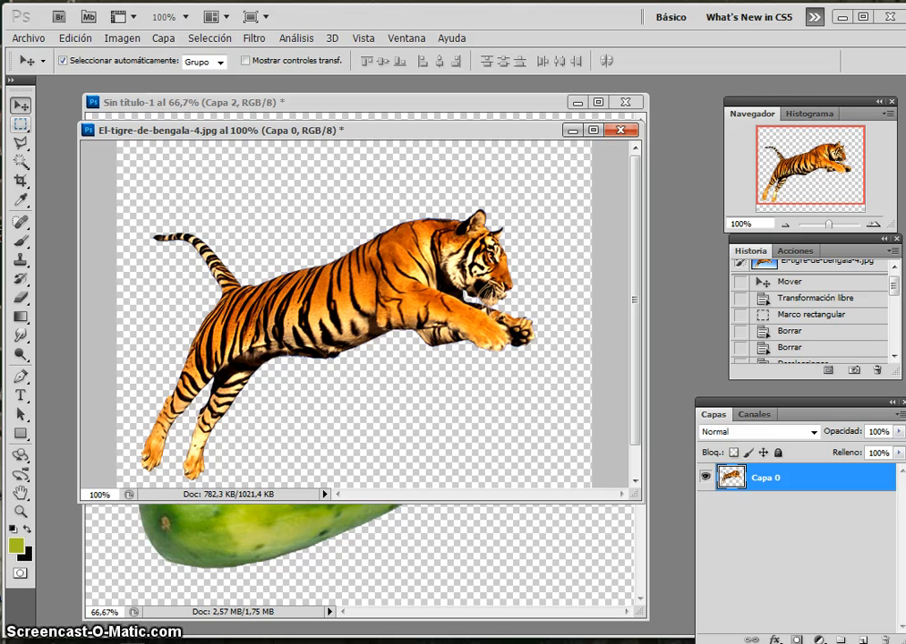
# - Select the tiger's front half, from mid-body to the front paws, with a rectangular marquee and copy it
pyautogui.click(18, 123)
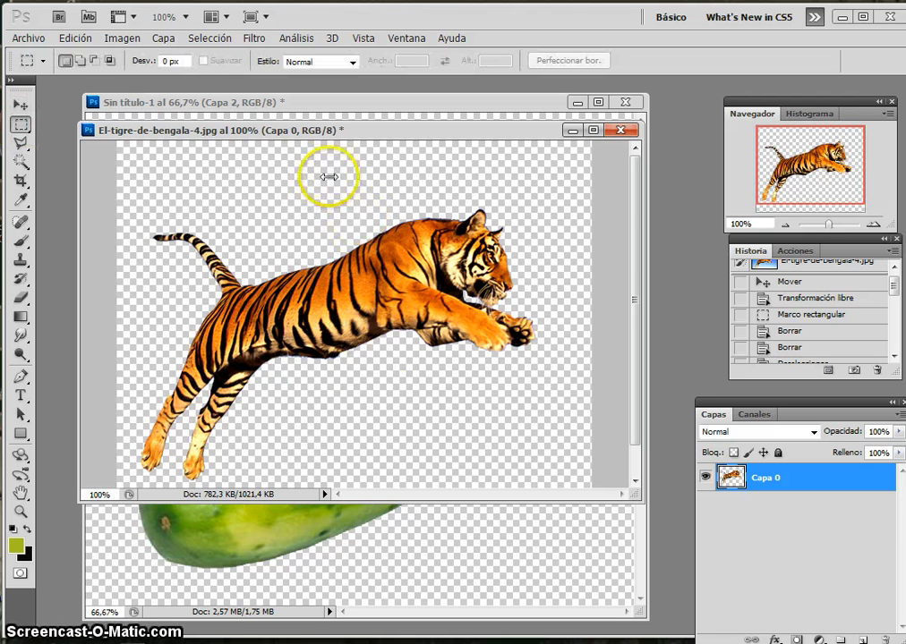
pyautogui.moveTo(327, 171); pyautogui.dragTo(571, 410)
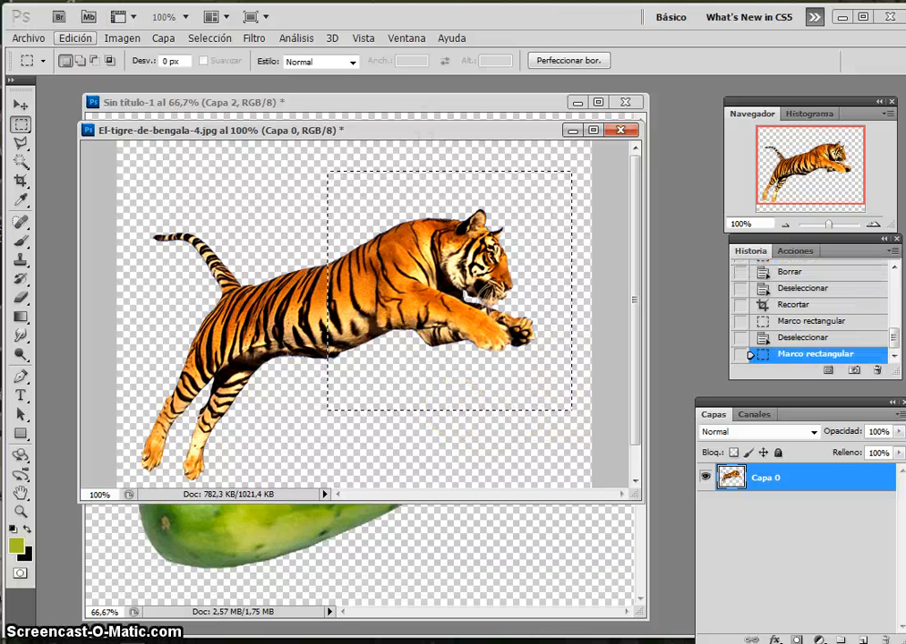
pyautogui.click(76, 38)
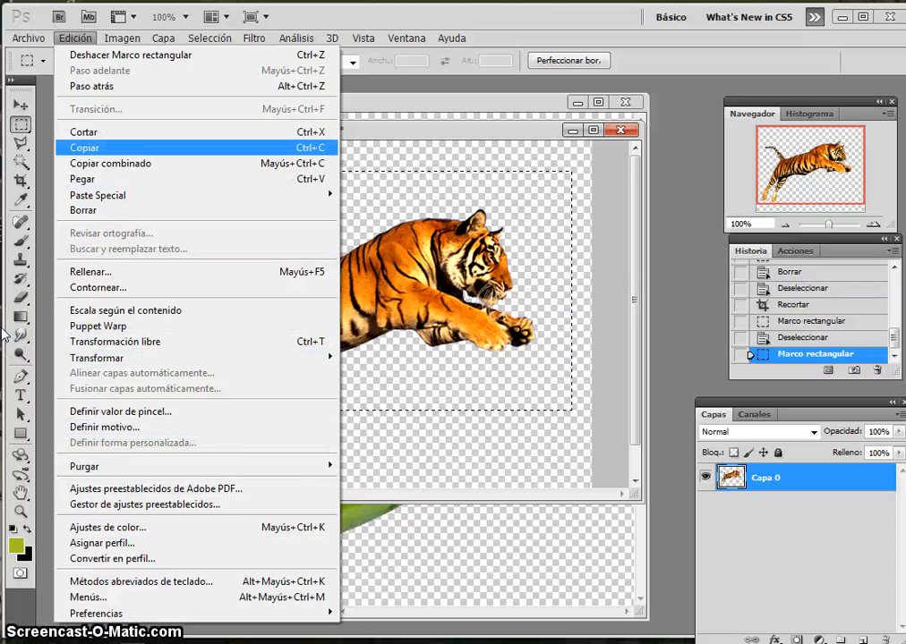
pyautogui.click(84, 148)
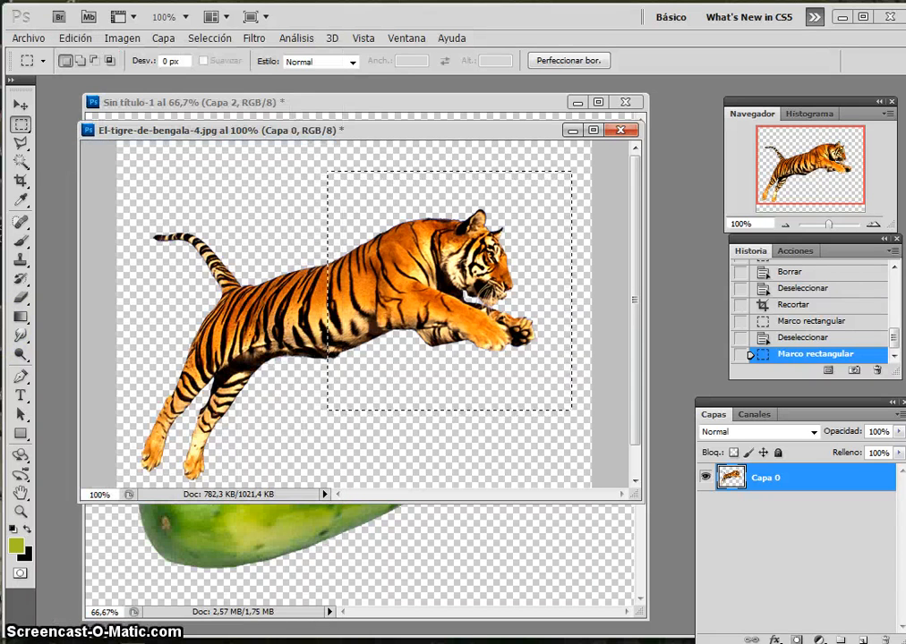
# - Paste the copied tiger half into the Sin título-1 document with the cucumber
pyautogui.hotkey('ctrl', 'Tab')
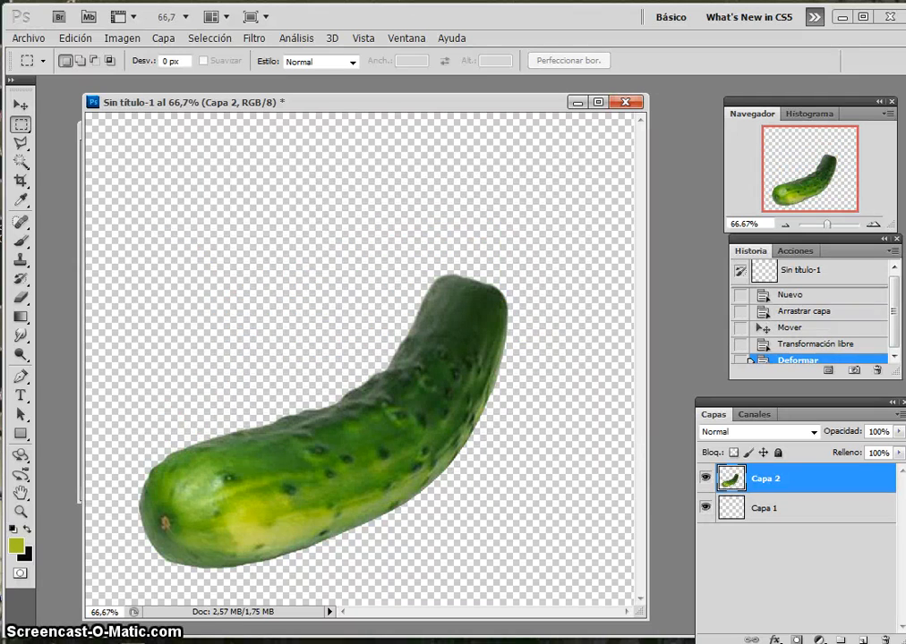
pyautogui.click(75, 38)
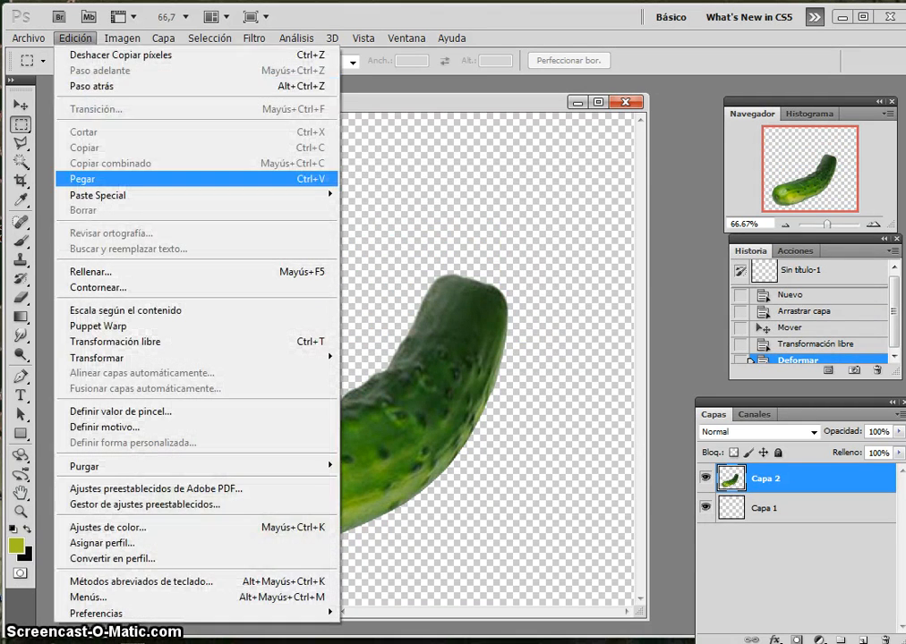
pyautogui.click(82, 179)
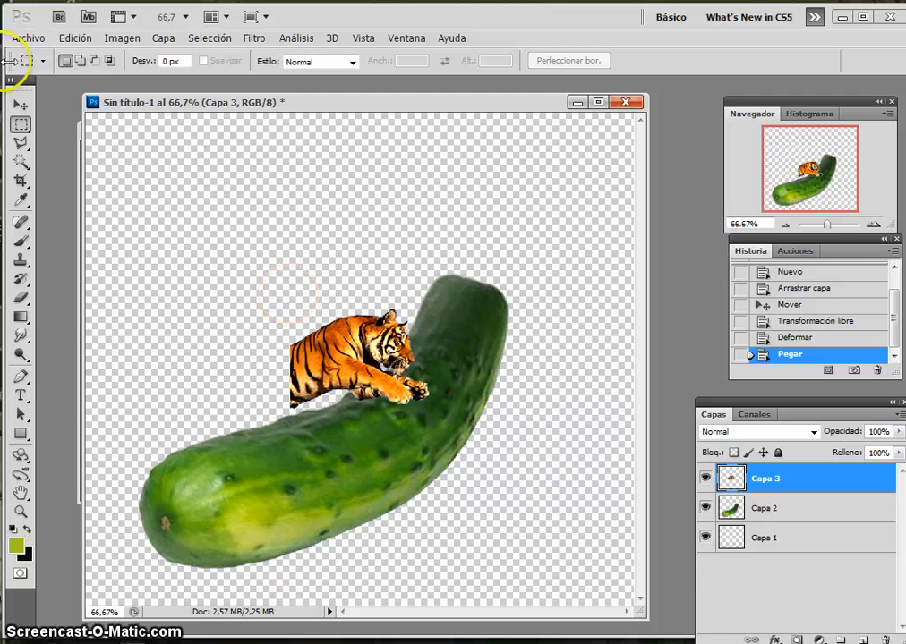
# - Move the tiger half onto the cucumber's upper end, enlarge it to about 145% width and 186% height, and rotate it about -39.4°
pyautogui.press('v')
pyautogui.moveTo(358, 358); pyautogui.dragTo(439, 244)
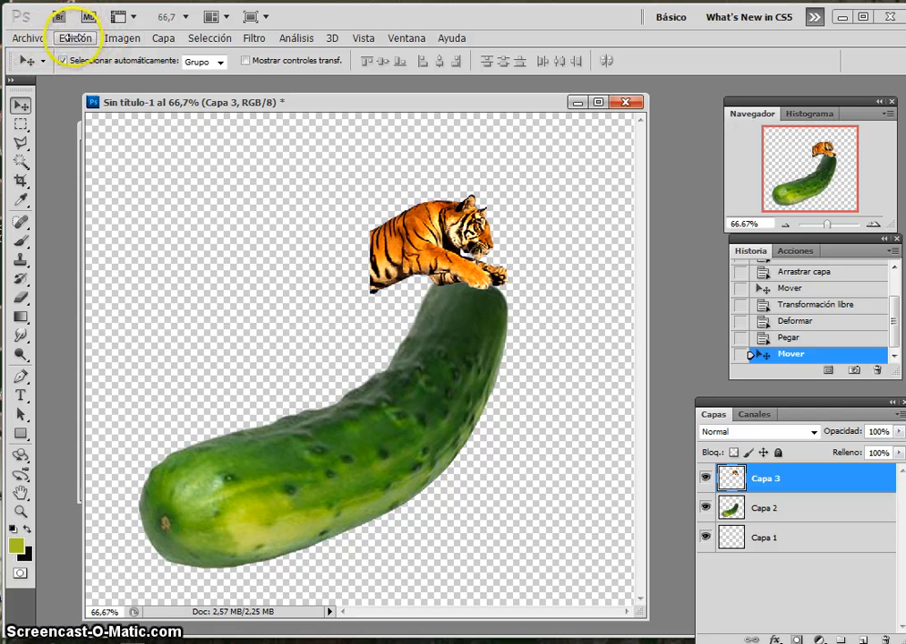
pyautogui.click(75, 38)
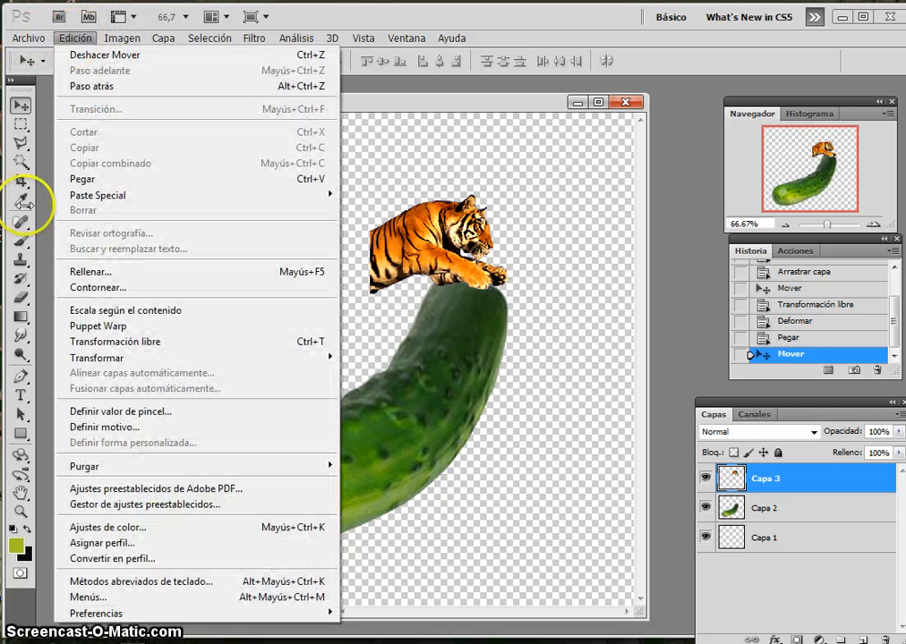
pyautogui.click(100, 341)
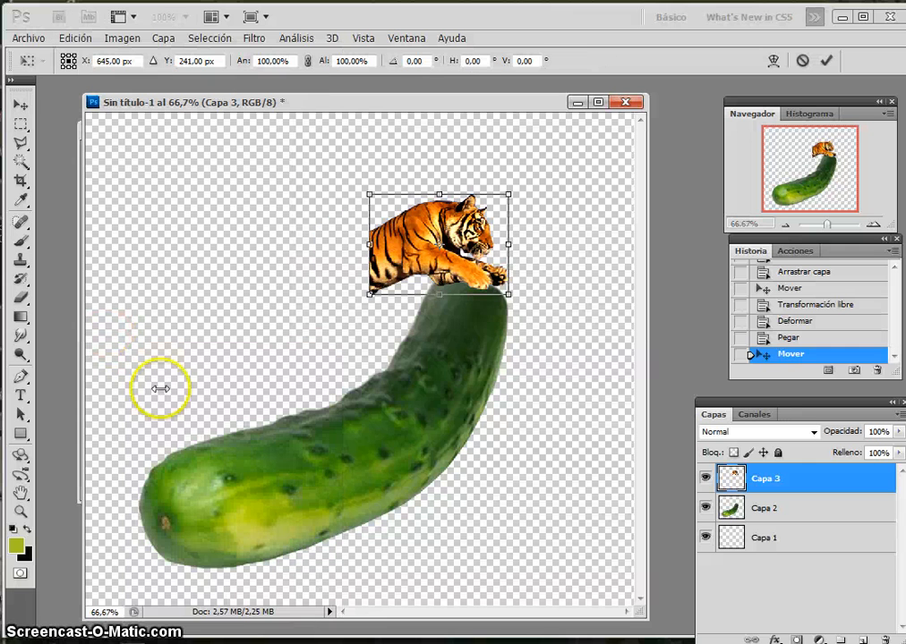
pyautogui.moveTo(502, 300); pyautogui.dragTo(586, 349)
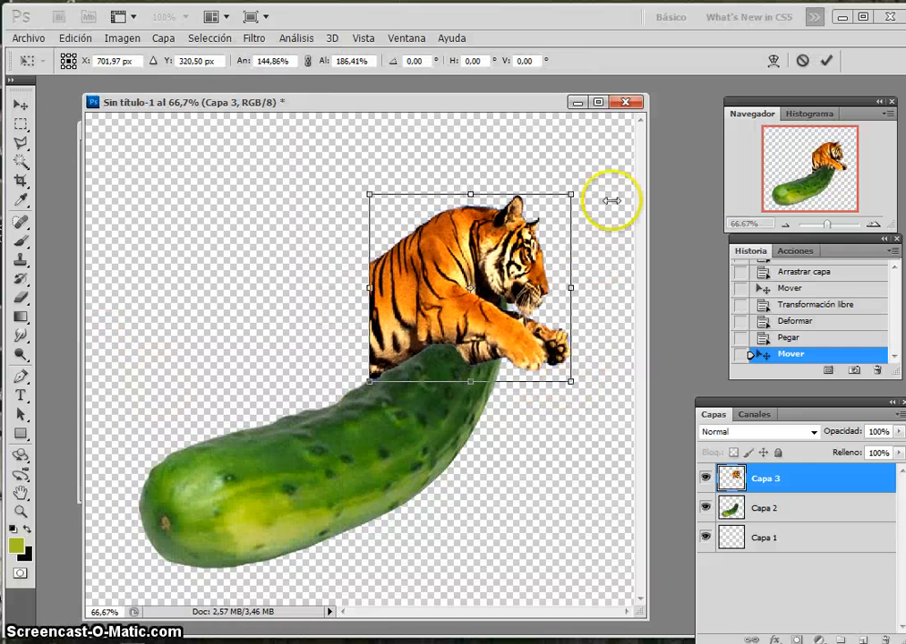
pyautogui.moveTo(611, 201); pyautogui.dragTo(454, 179)
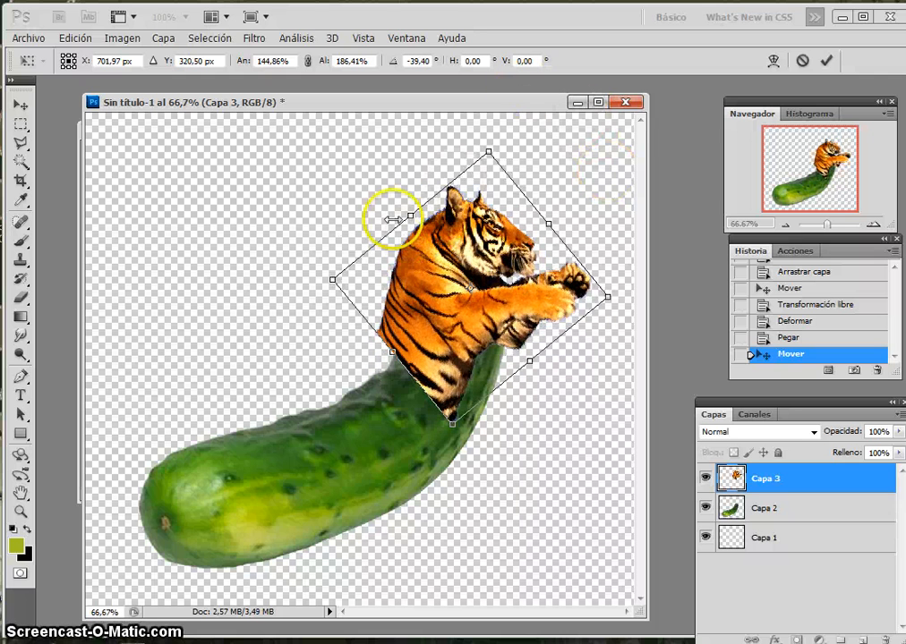
# - Fit the tiger's cut edge across the cucumber body, scaling it to about 163% width and 196% height, and apply the transformation
pyautogui.moveTo(410, 208); pyautogui.dragTo(372, 199)
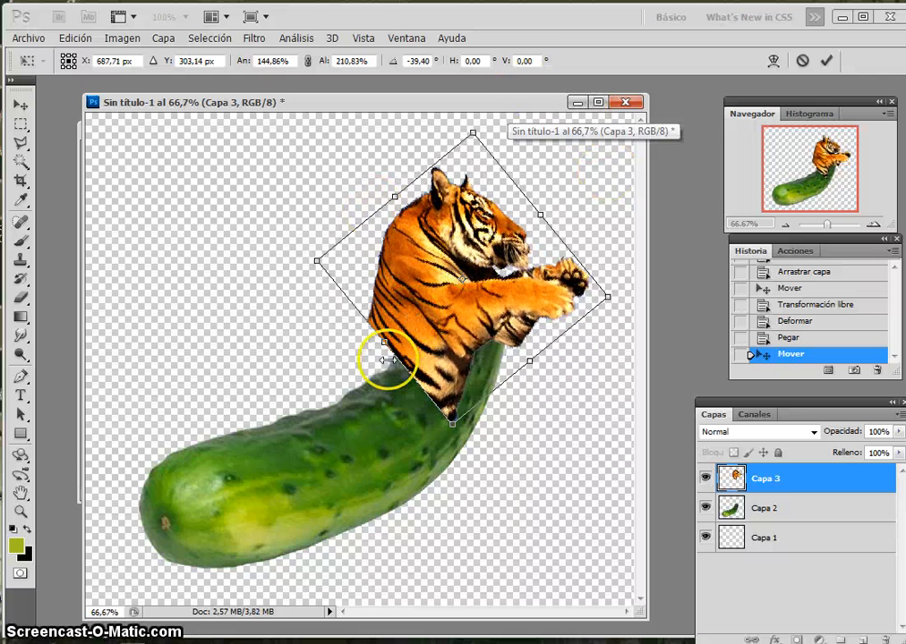
pyautogui.moveTo(318, 260); pyautogui.dragTo(296, 287)
pyautogui.moveTo(431, 335); pyautogui.dragTo(465, 366)
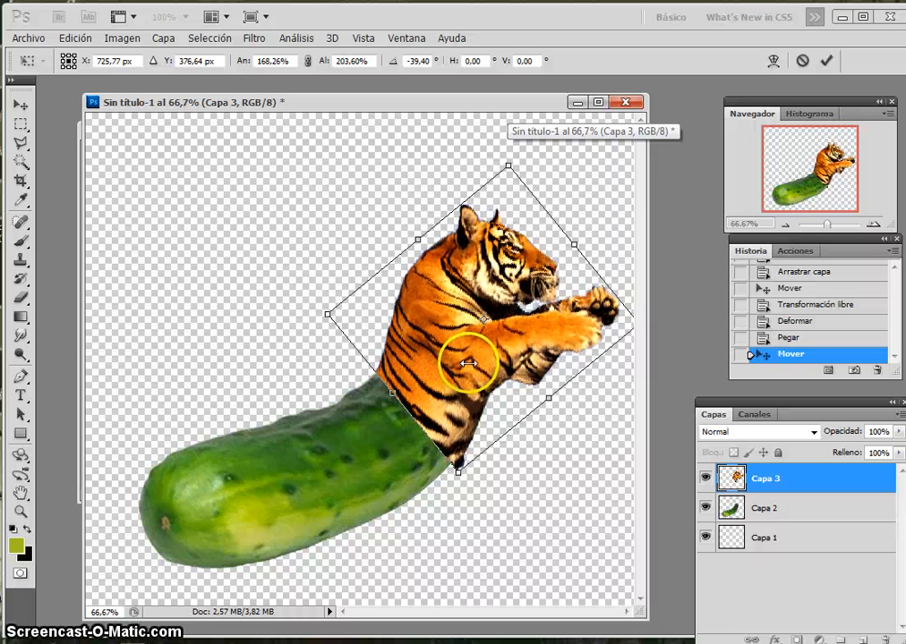
pyautogui.moveTo(451, 472); pyautogui.dragTo(456, 465)
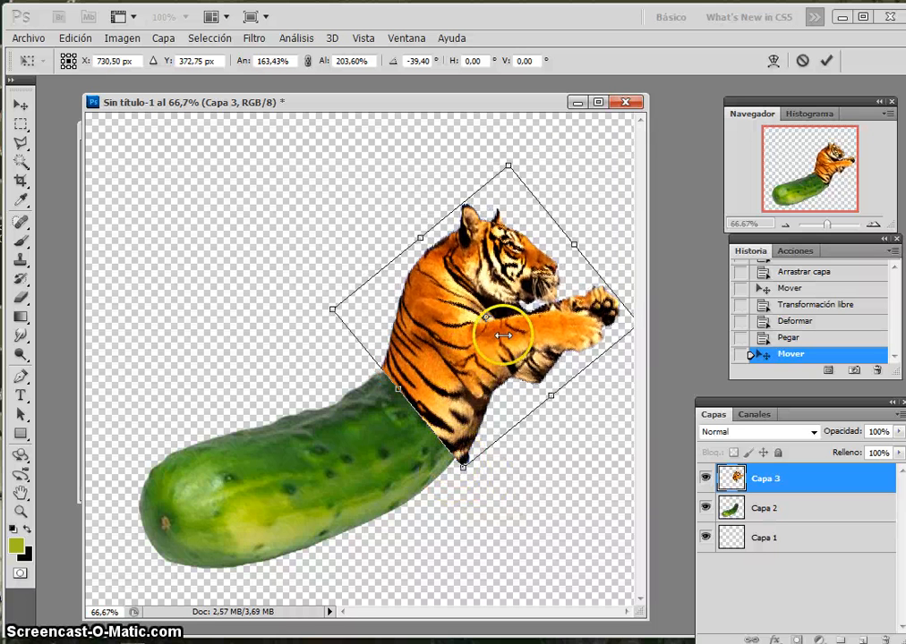
pyautogui.moveTo(576, 240)
pyautogui.mouseDown()
pyautogui.moveTo(570, 254)
pyautogui.moveTo(572, 247)
pyautogui.mouseUp()
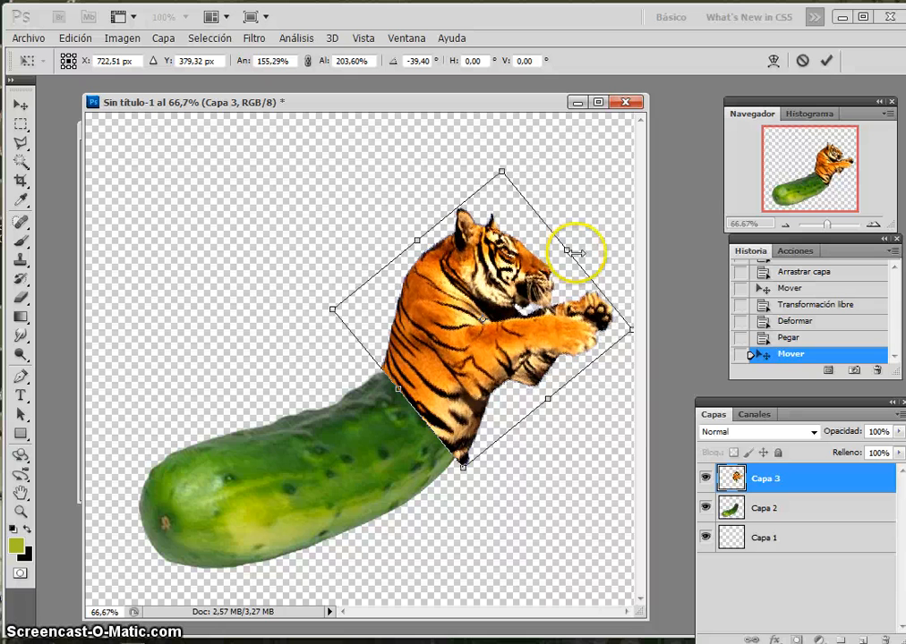
pyautogui.moveTo(465, 466); pyautogui.dragTo(457, 464)
pyautogui.moveTo(429, 236); pyautogui.dragTo(433, 239)
pyautogui.moveTo(464, 467); pyautogui.dragTo(456, 466)
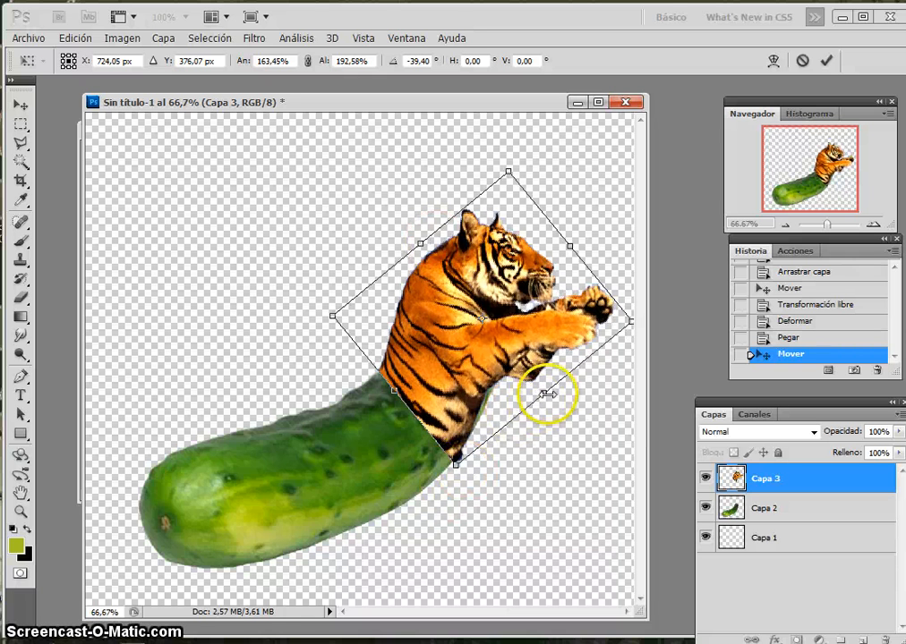
pyautogui.moveTo(541, 396); pyautogui.dragTo(547, 399)
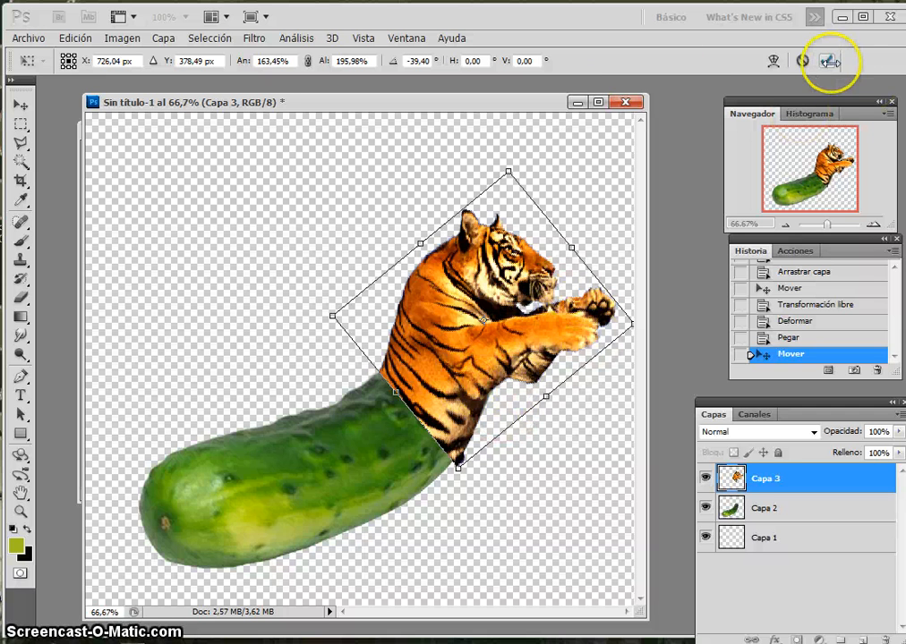
pyautogui.click(824, 60)
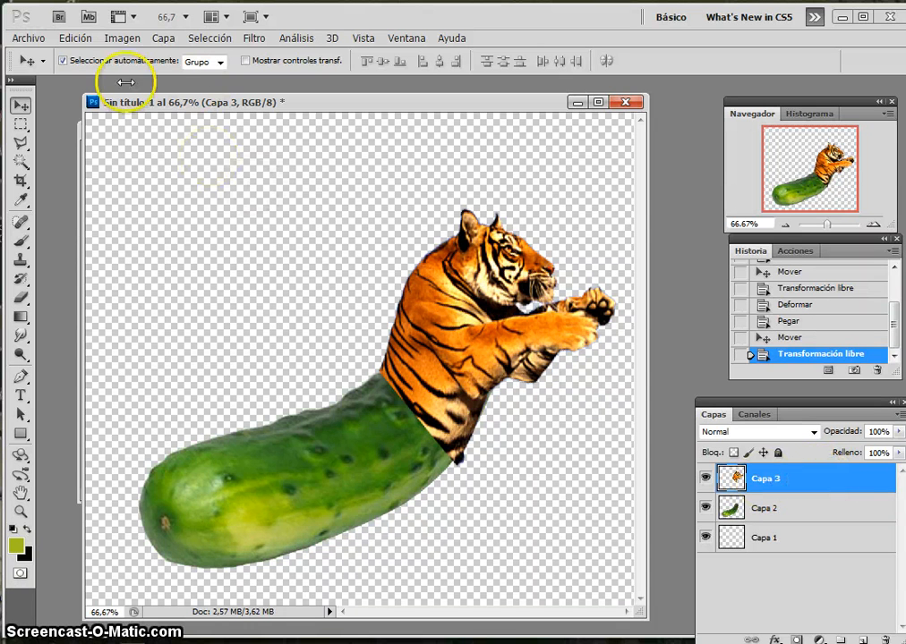
# - Start a Match Color (Igualar color) adjustment on the tiger layer with agro_hort_pepino.jpg as the source
pyautogui.click(119, 38)
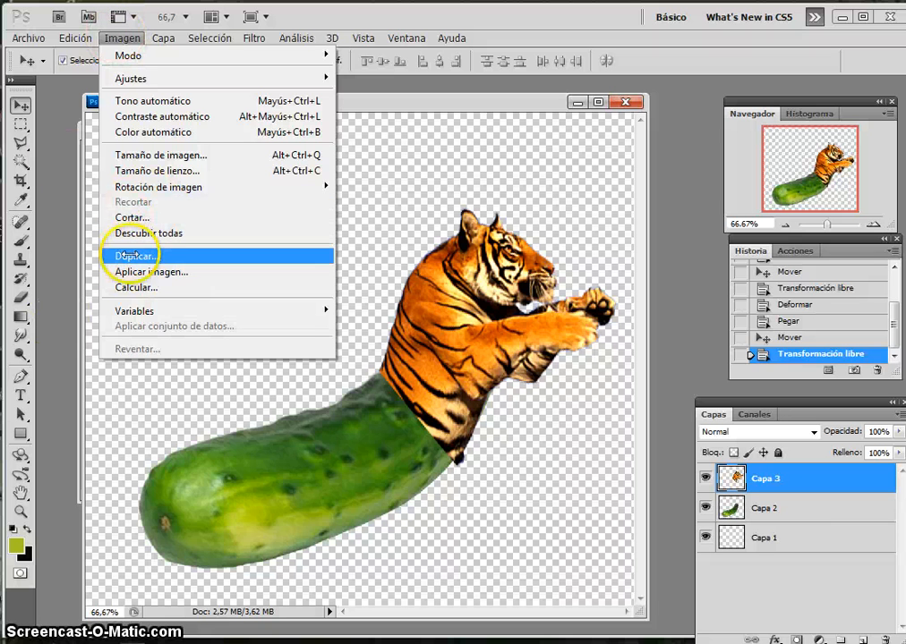
pyautogui.moveTo(151, 77)
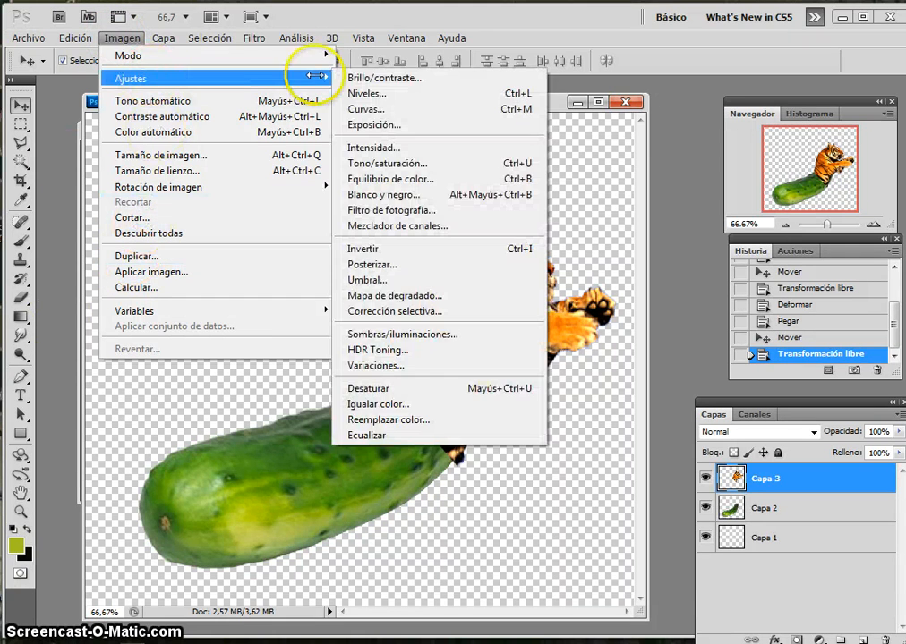
pyautogui.click(356, 404)
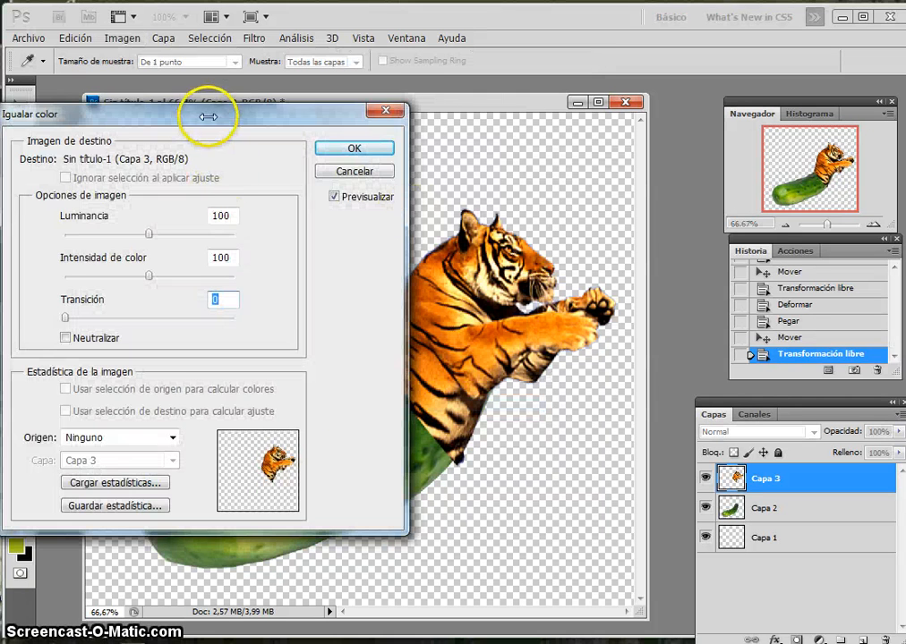
pyautogui.moveTo(208, 116); pyautogui.dragTo(204, 58)
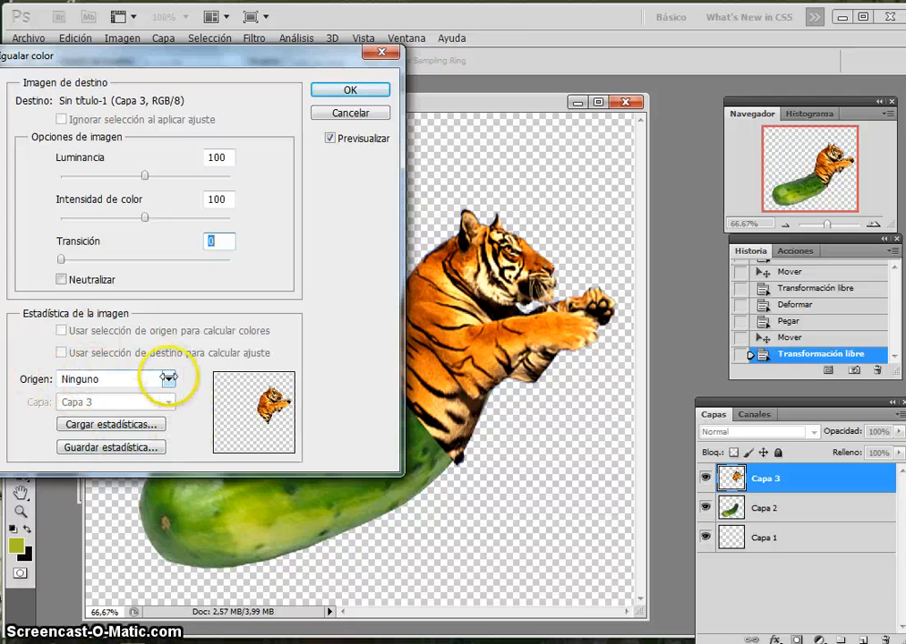
pyautogui.click(166, 379)
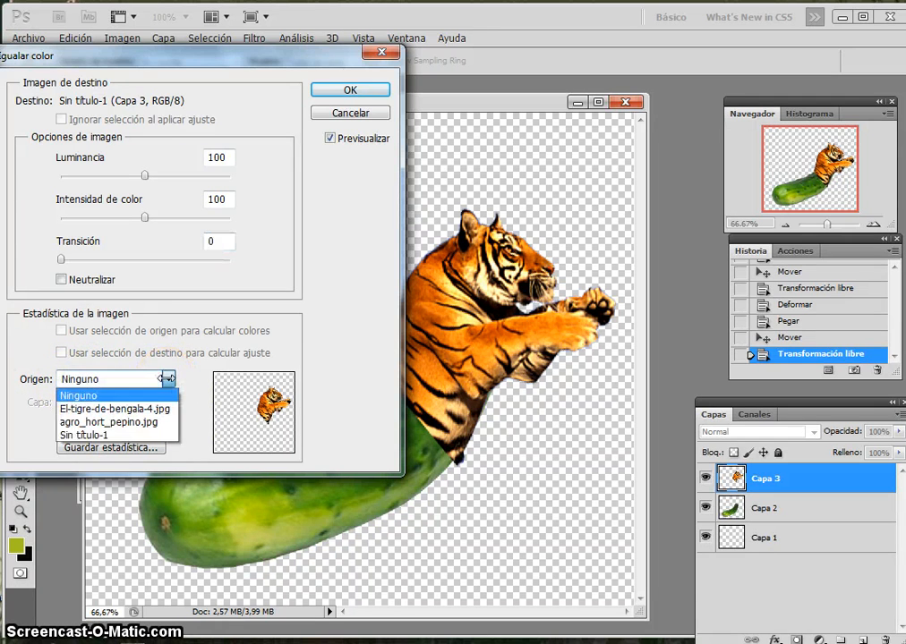
pyautogui.click(105, 420)
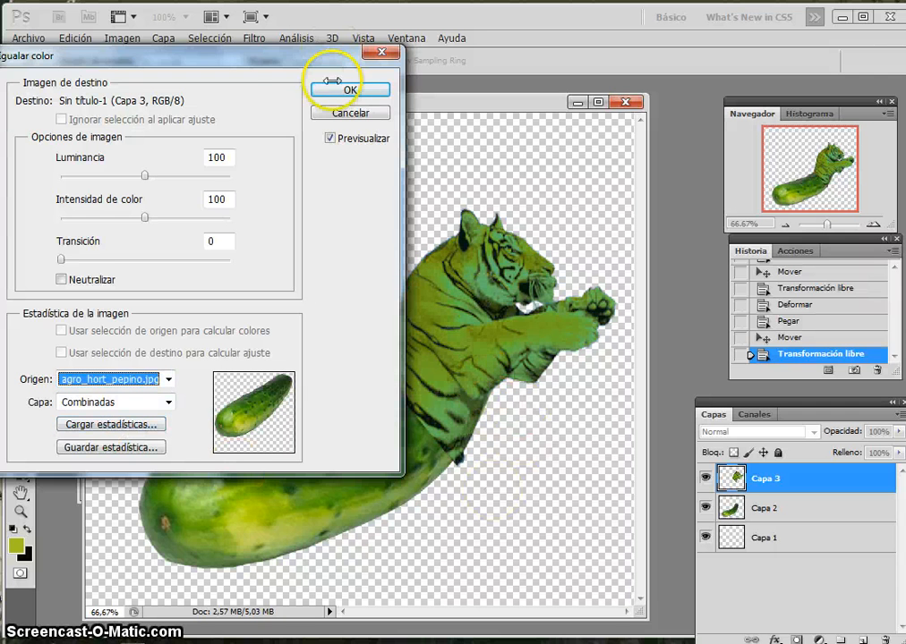
pyautogui.moveTo(285, 54); pyautogui.dragTo(202, 97)
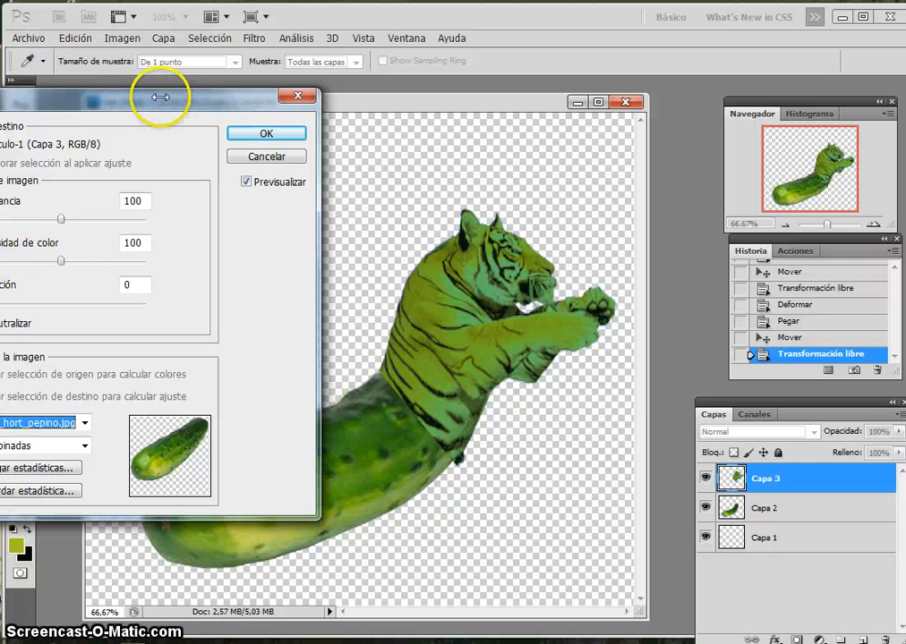
pyautogui.moveTo(157, 95); pyautogui.dragTo(179, 95)
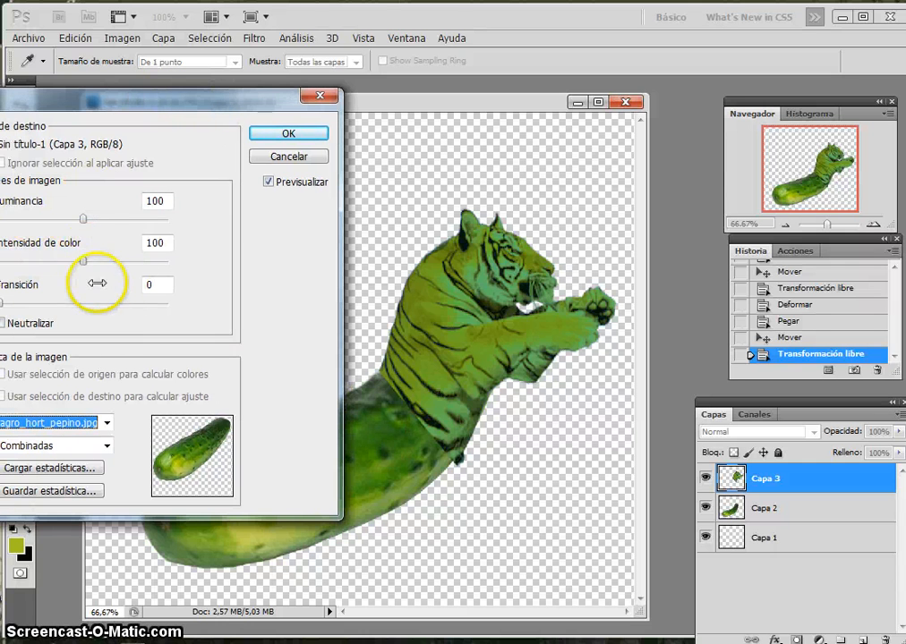
# - Set the colour match's intensity to 83 and luminance to 120, and apply it to the tiger
pyautogui.moveTo(84, 261)
pyautogui.mouseDown()
pyautogui.moveTo(24, 258)
pyautogui.moveTo(91, 264)
pyautogui.moveTo(71, 258)
pyautogui.mouseUp()
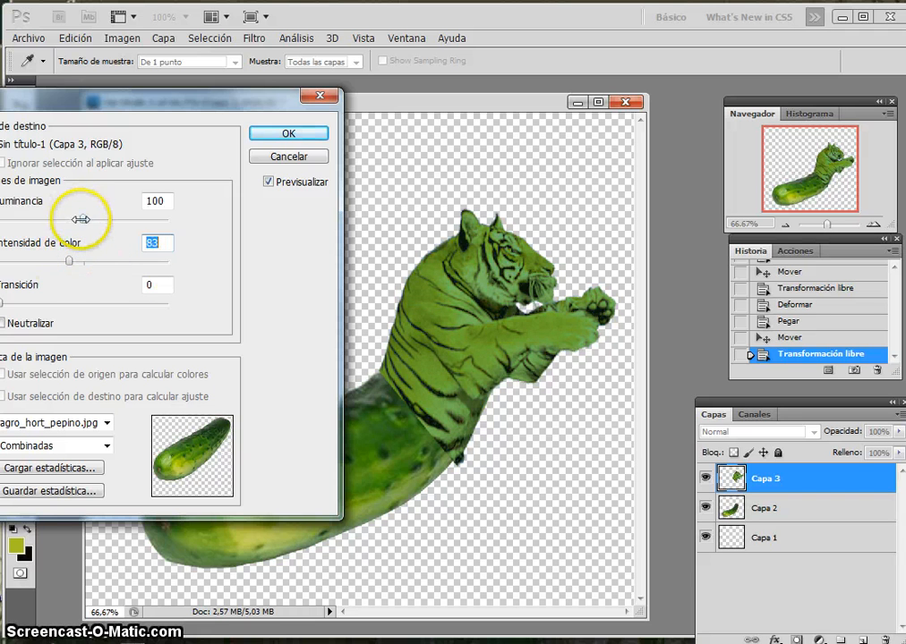
pyautogui.moveTo(81, 219); pyautogui.dragTo(100, 219)
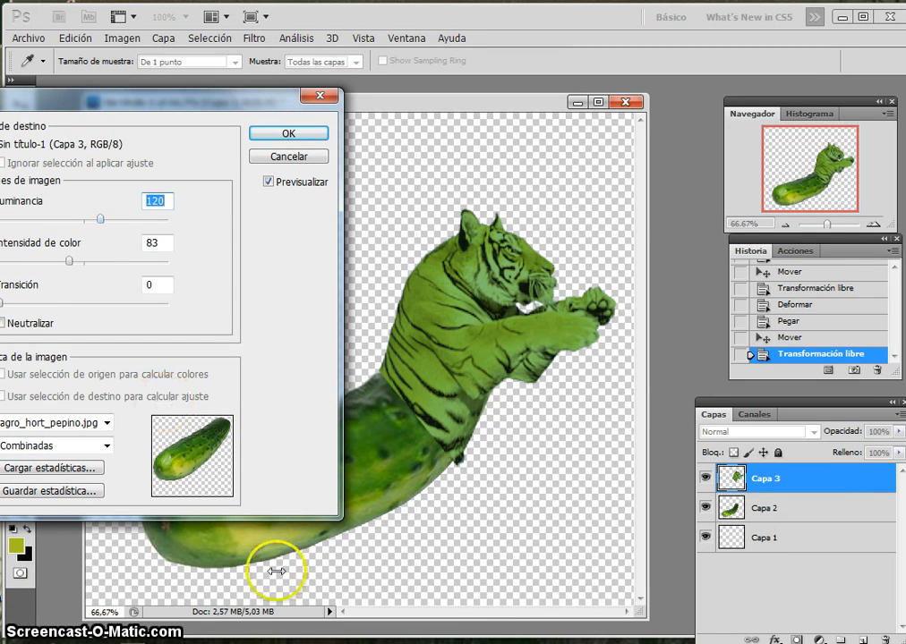
pyautogui.click(307, 132)
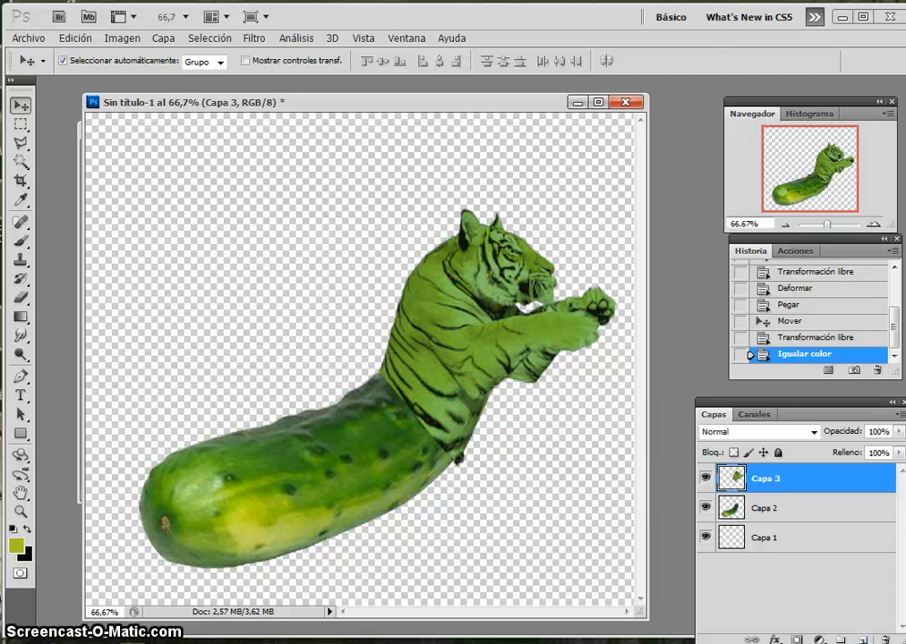
# - Add a new layer above the tiger and sample the cucumber's yellow area (RGB 182, 201, 7) as the Brush's foreground colour
pyautogui.click(863, 639)
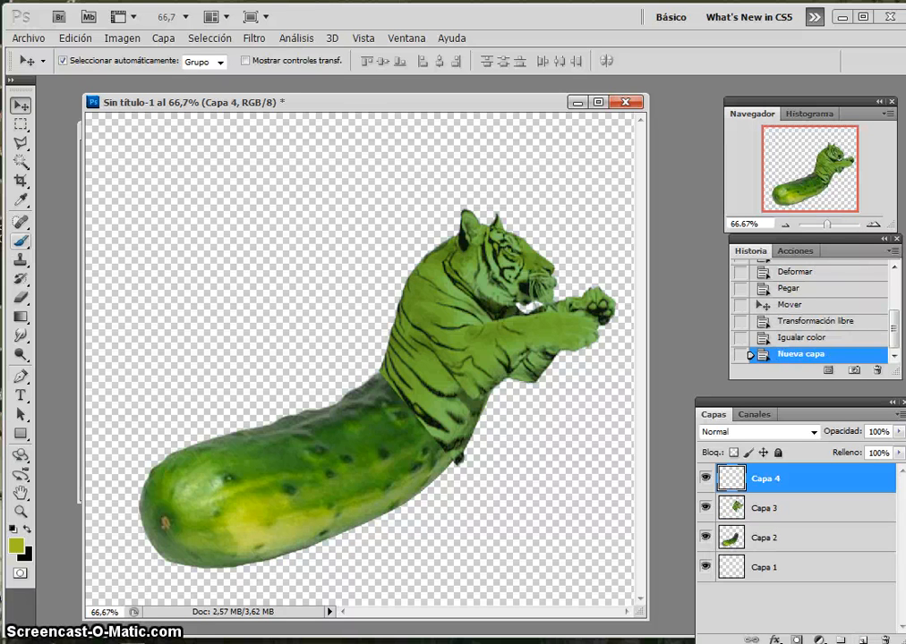
pyautogui.click(20, 240)
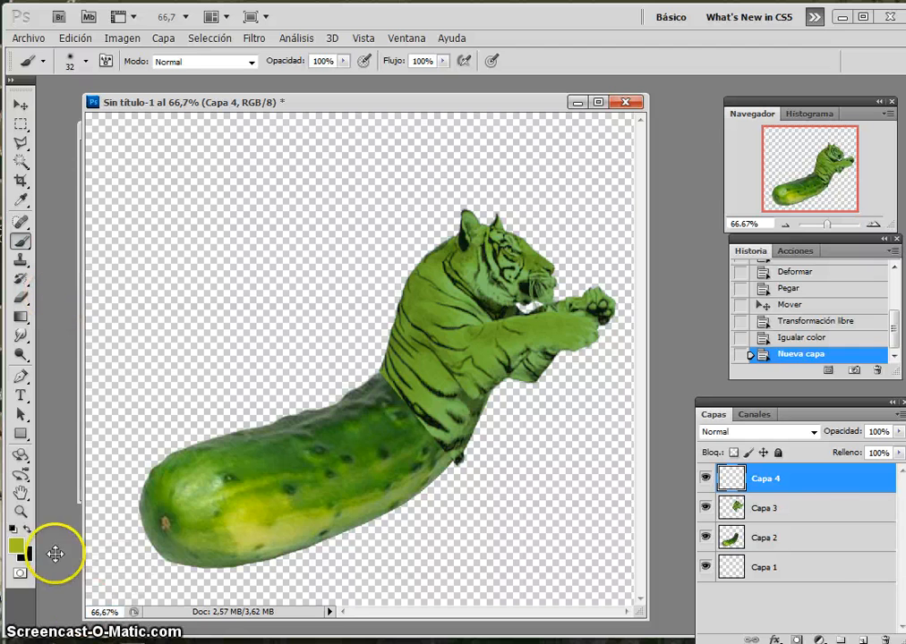
pyautogui.click(16, 546)
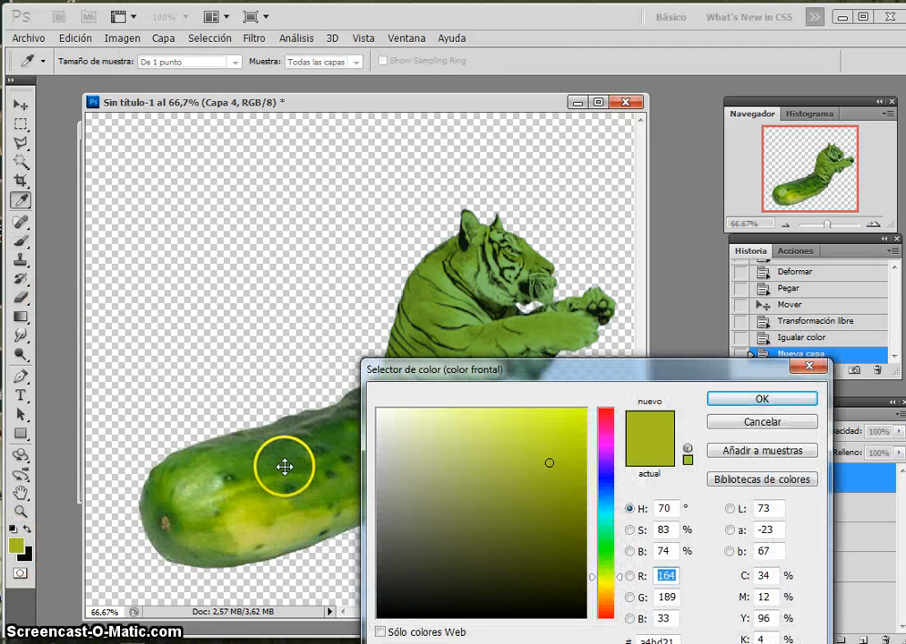
pyautogui.click(247, 514)
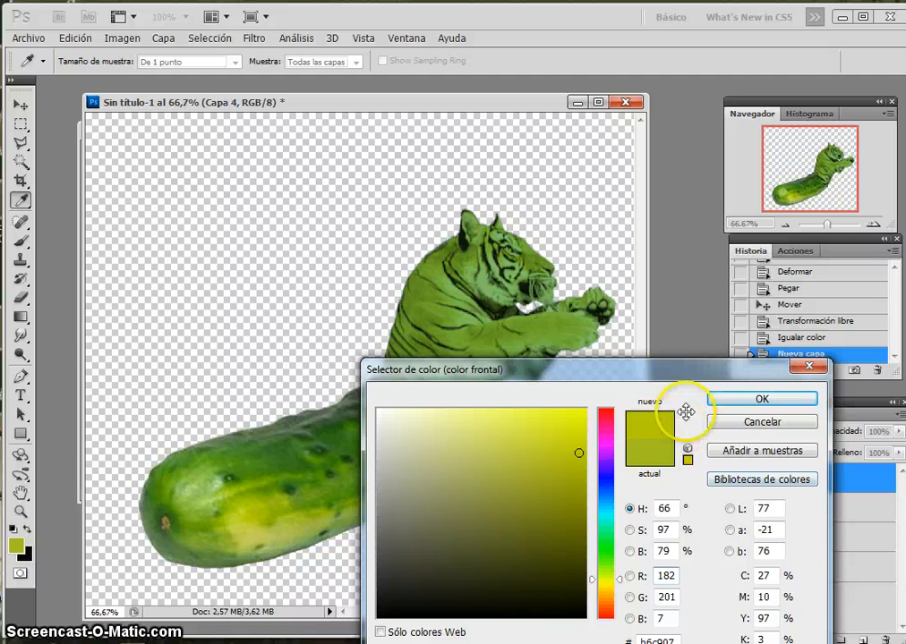
pyautogui.click(787, 399)
pyautogui.press('b')
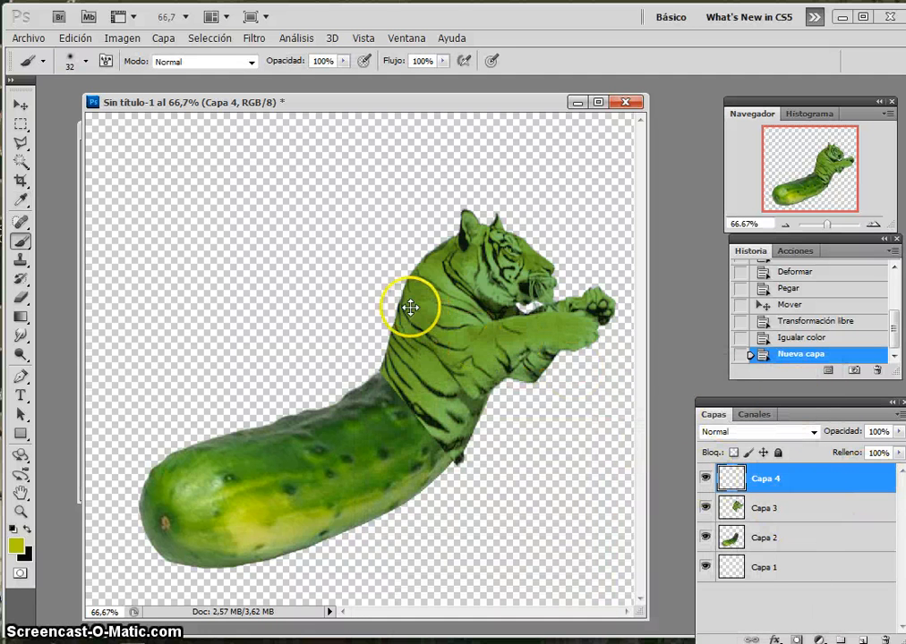
# - Paint soft yellow patches on the tiger's shoulder, forelegs, flank, neck and cheek with the 32 px brush
pyautogui.moveTo(414, 310); pyautogui.dragTo(465, 321)
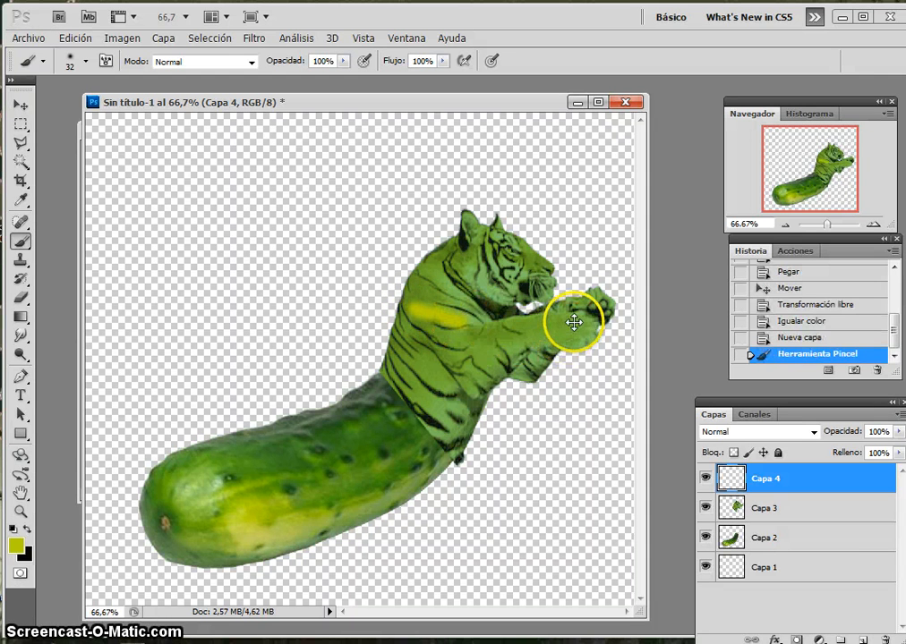
pyautogui.moveTo(541, 319)
pyautogui.mouseDown()
pyautogui.moveTo(572, 347)
pyautogui.moveTo(556, 339)
pyautogui.mouseUp()
pyautogui.moveTo(482, 358); pyautogui.dragTo(501, 371)
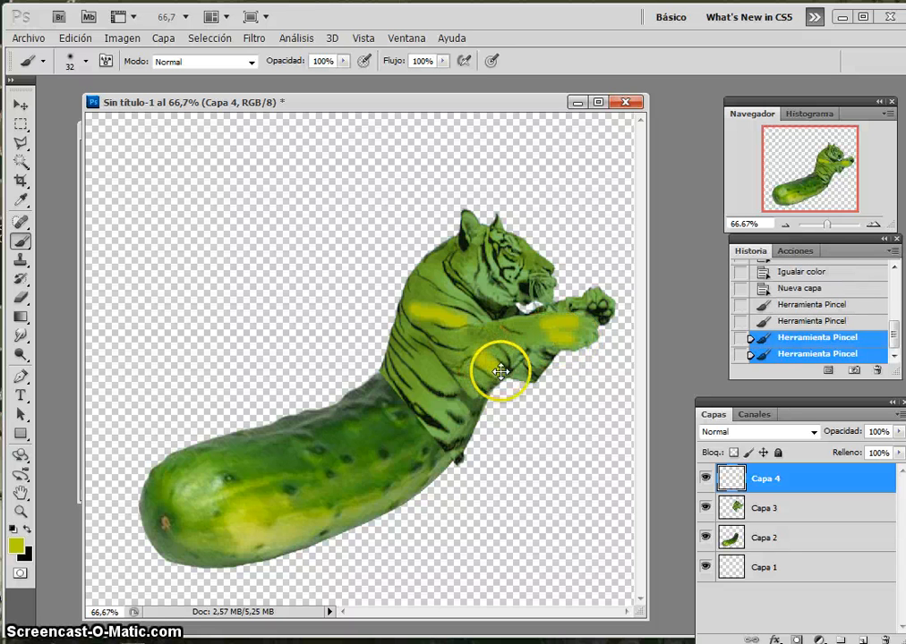
pyautogui.moveTo(411, 360)
pyautogui.mouseDown()
pyautogui.moveTo(452, 390)
pyautogui.moveTo(426, 397)
pyautogui.moveTo(445, 422)
pyautogui.mouseUp()
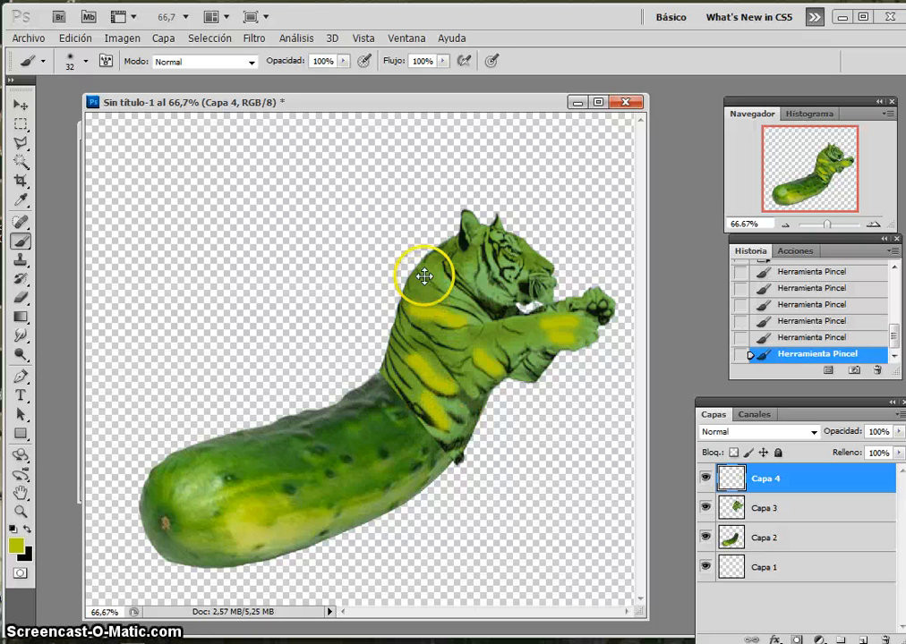
pyautogui.moveTo(434, 257); pyautogui.dragTo(446, 280)
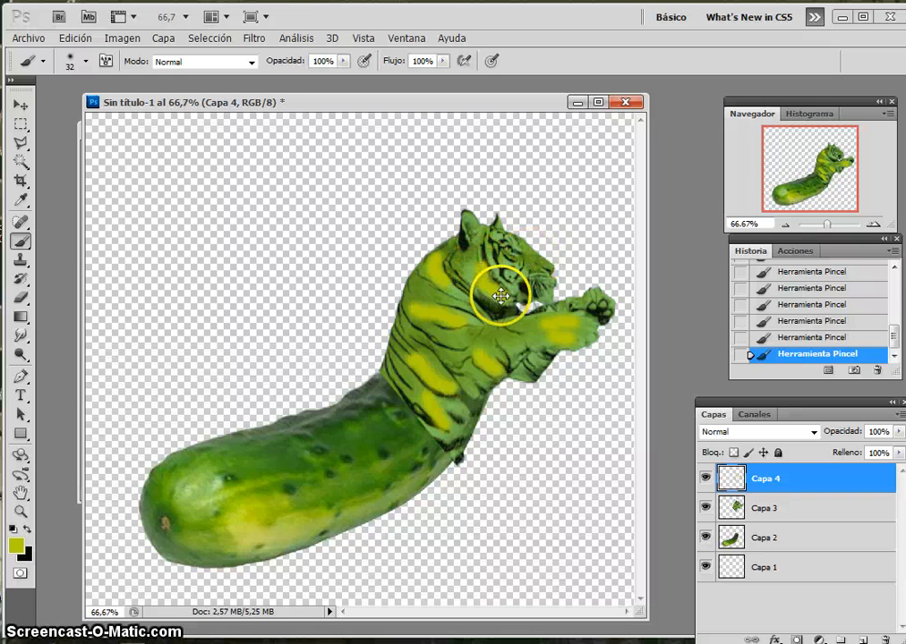
pyautogui.moveTo(500, 295); pyautogui.dragTo(484, 274)
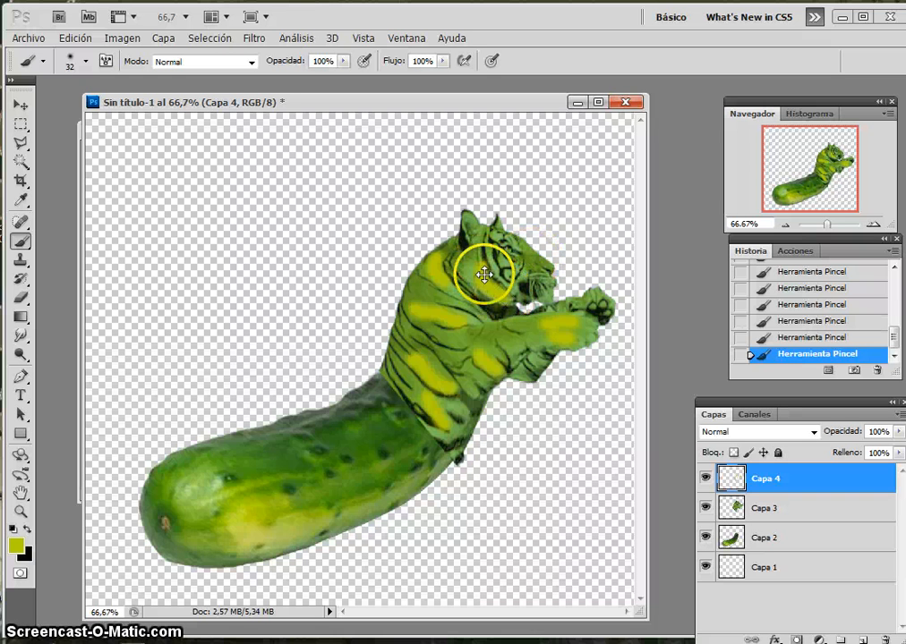
# - Paint a soft yellow patch along the bridge of the tiger's nose on Capa 4 with a 17 px brush
pyautogui.click(86, 62)
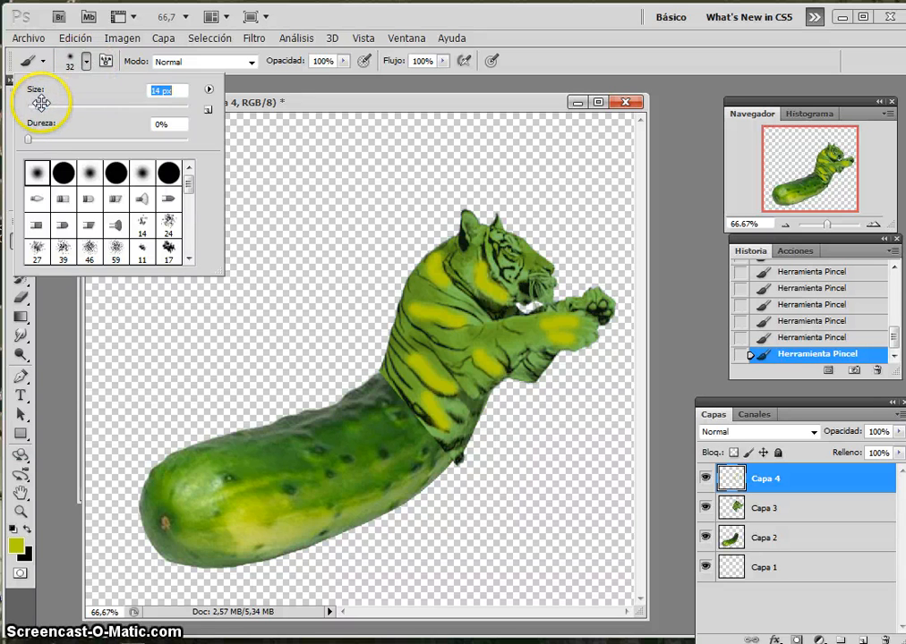
pyautogui.moveTo(42, 103); pyautogui.dragTo(42, 105)
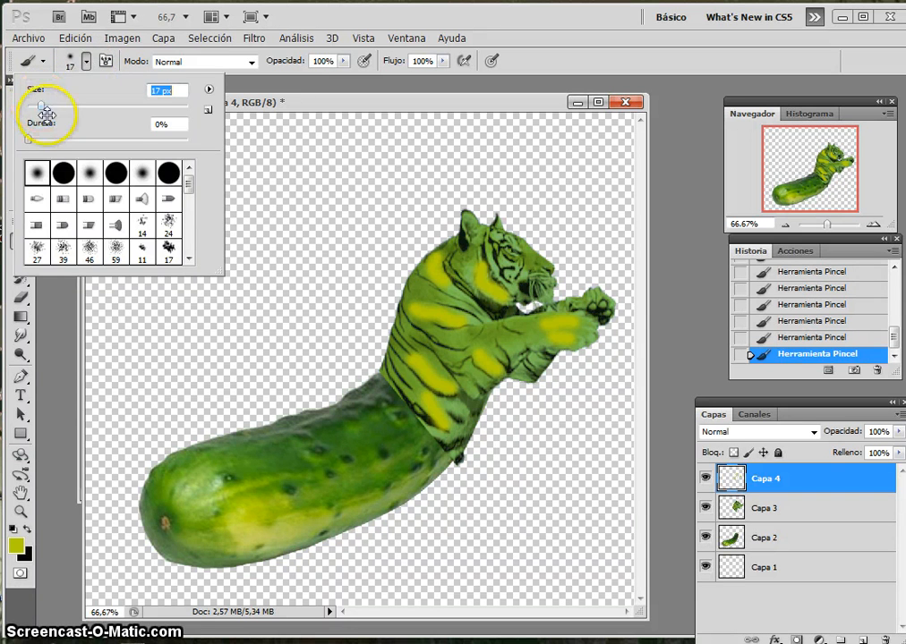
pyautogui.click(521, 248)
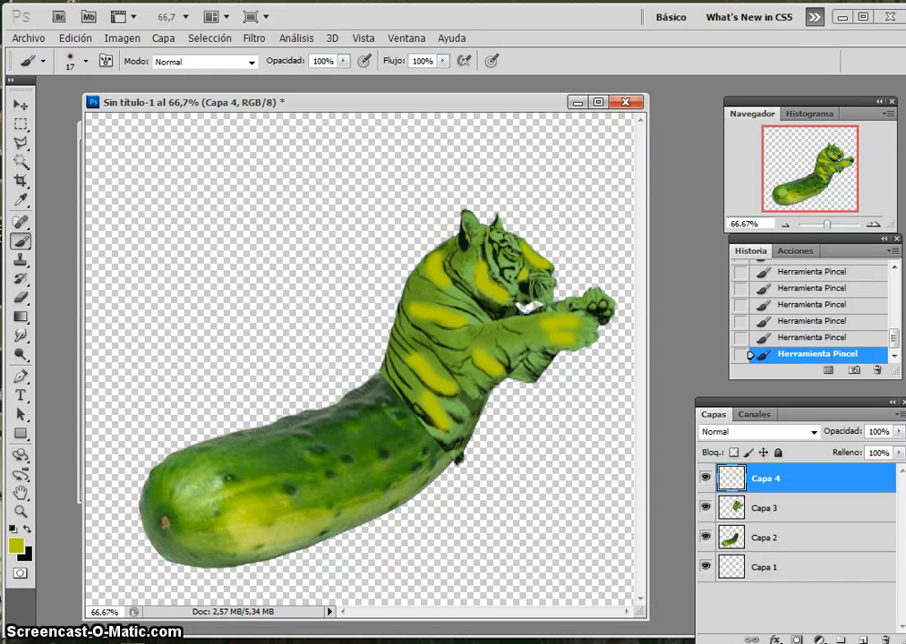
# - Apply a Gaussian blur (Desenfoque gaussiano) with a 7,8 pixel radius to the yellow patches on Capa 4
pyautogui.click(254, 38)
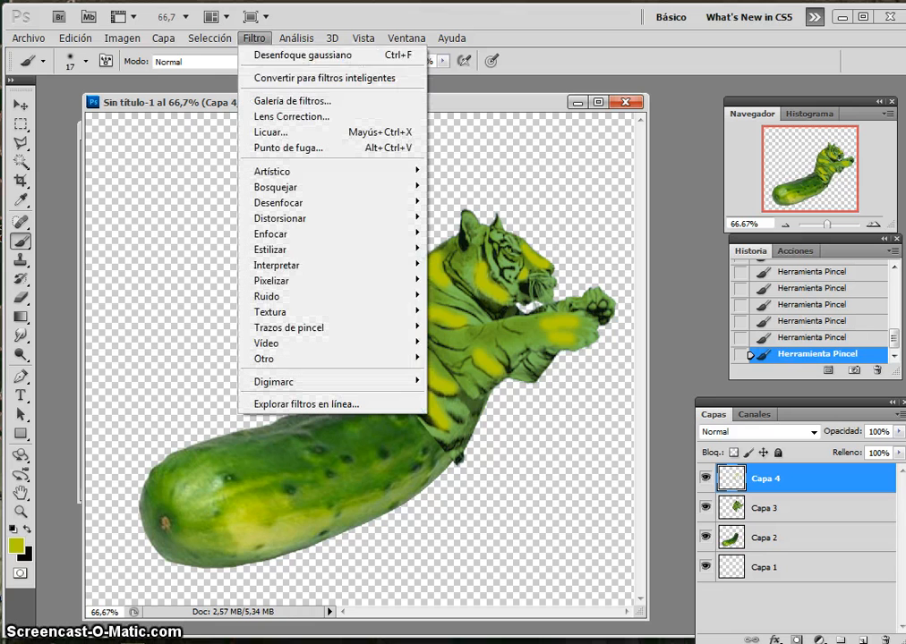
pyautogui.moveTo(287, 202)
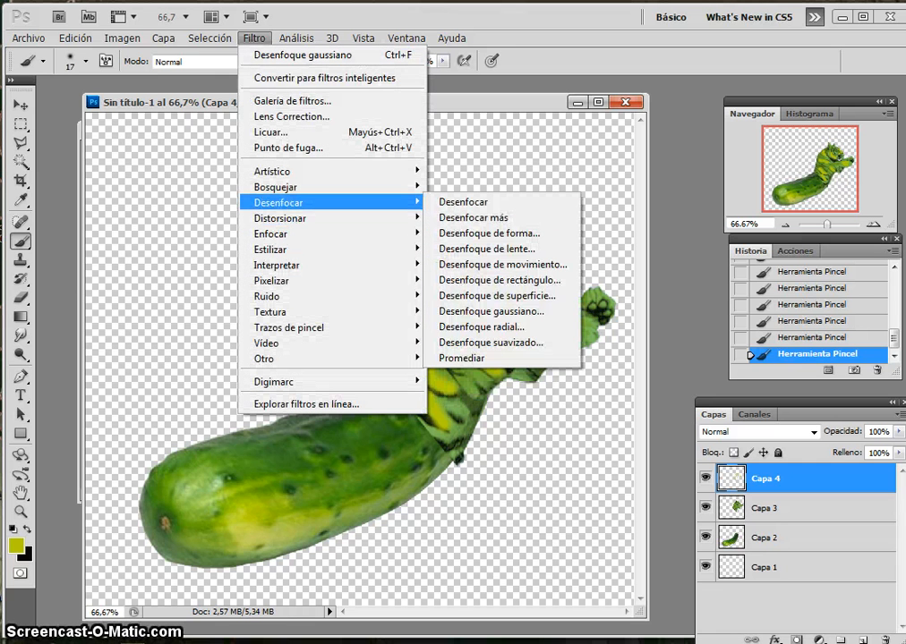
pyautogui.click(493, 311)
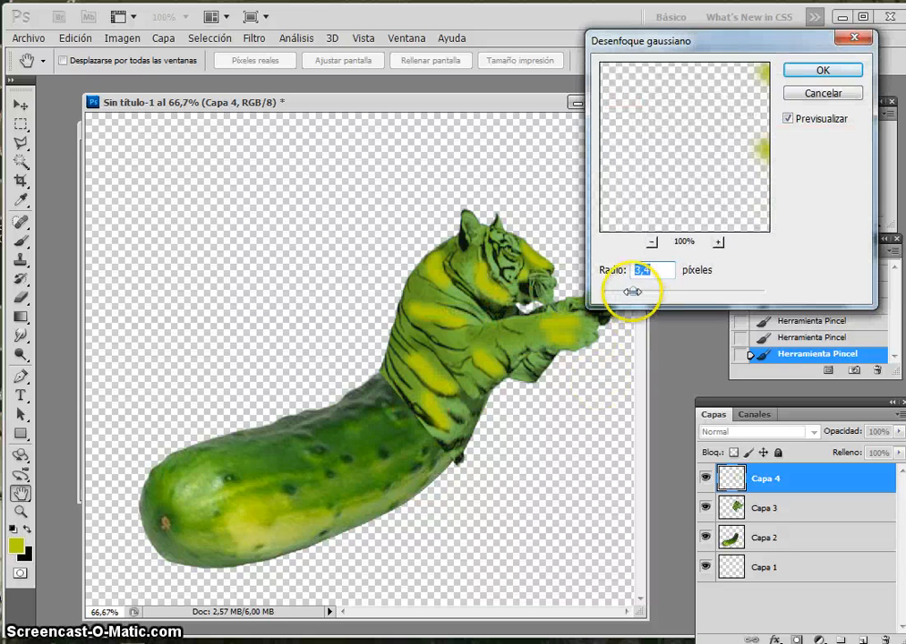
pyautogui.moveTo(632, 292); pyautogui.dragTo(659, 299)
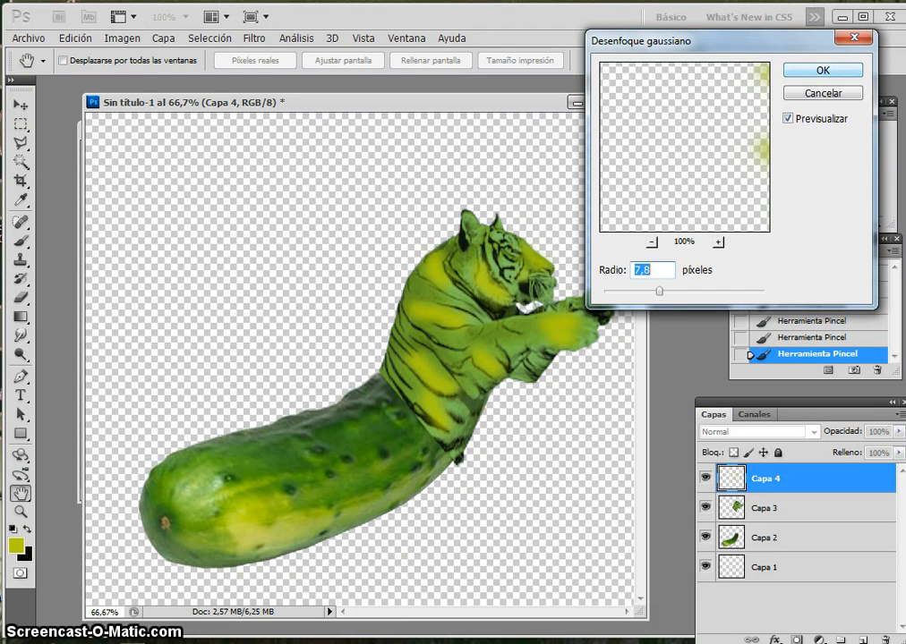
pyautogui.press('Return')
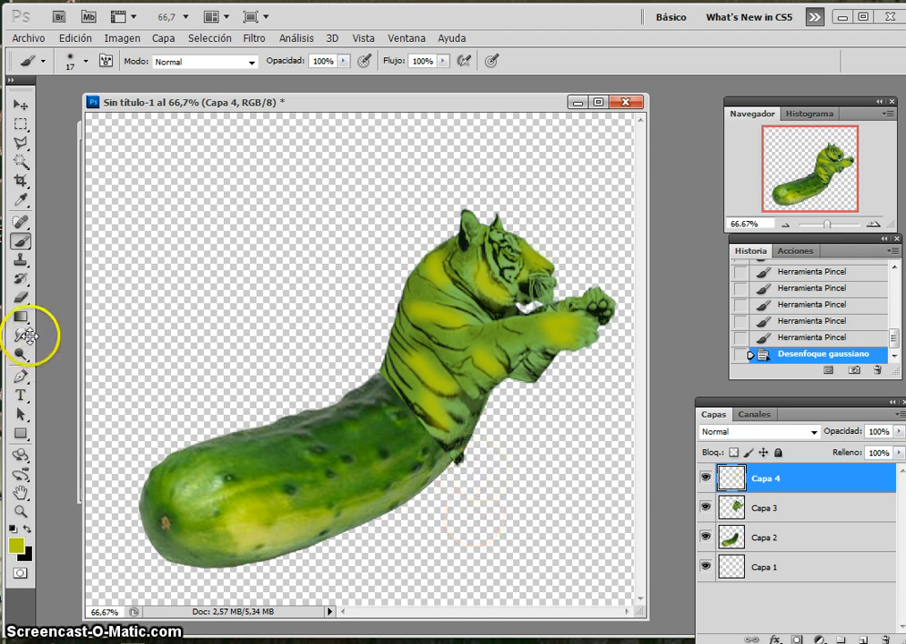
# - Erase the stray dark spot at the tiger's lower edge on Capa 3, and merge Capa 4 down into that layer
pyautogui.click(21, 297)
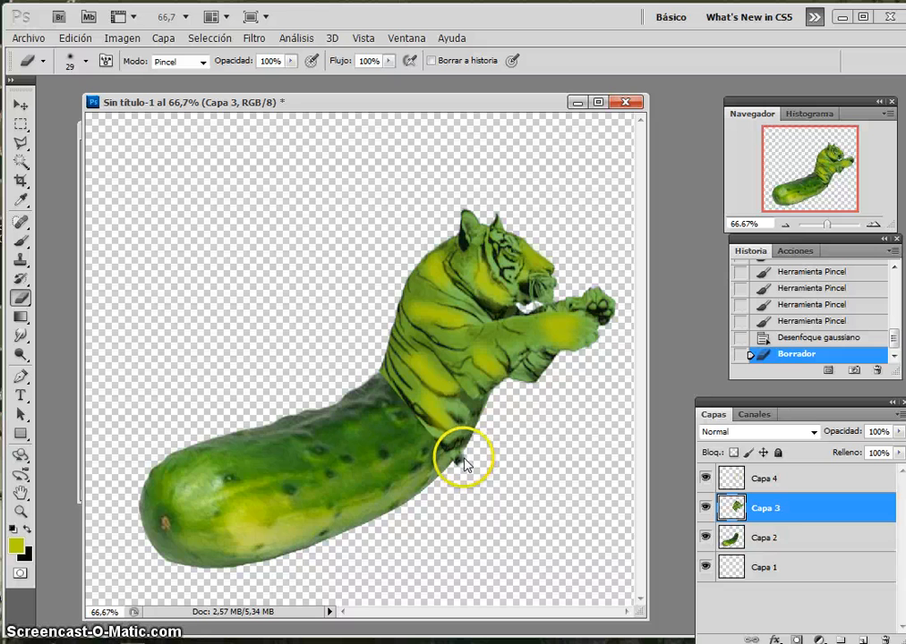
pyautogui.moveTo(465, 464)
pyautogui.mouseDown()
pyautogui.moveTo(455, 471)
pyautogui.moveTo(469, 469)
pyautogui.moveTo(477, 434)
pyautogui.mouseUp()
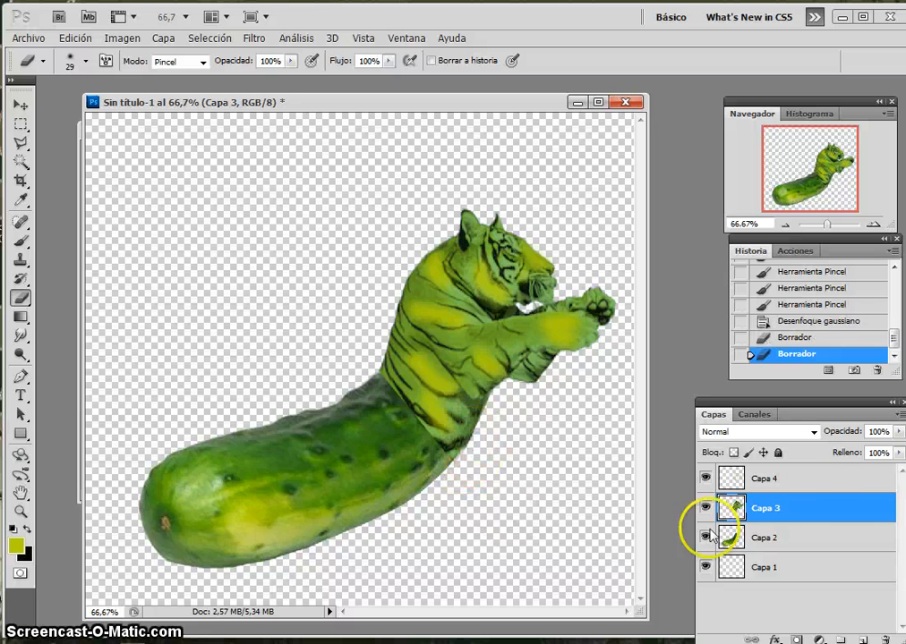
pyautogui.click(818, 480)
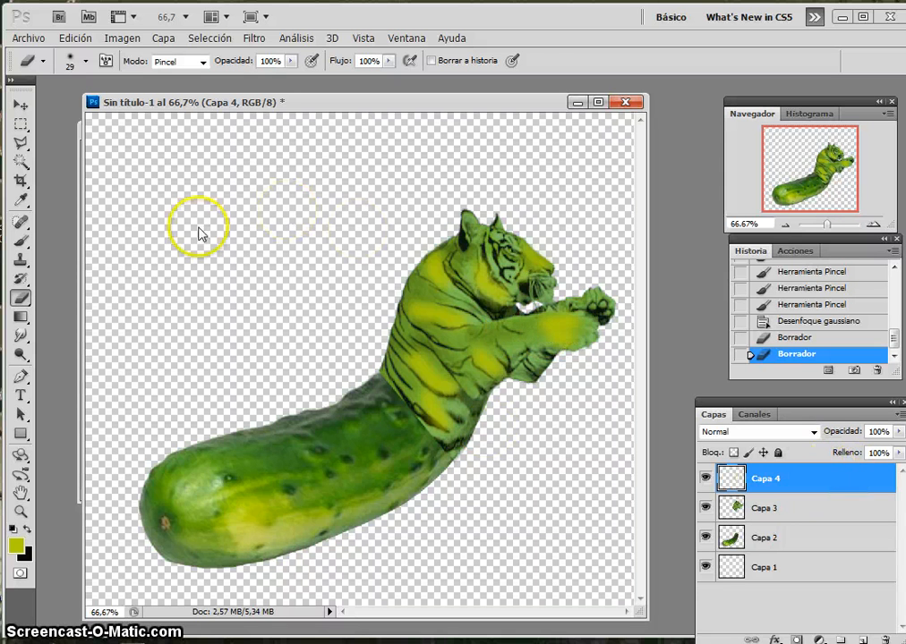
pyautogui.click(162, 38)
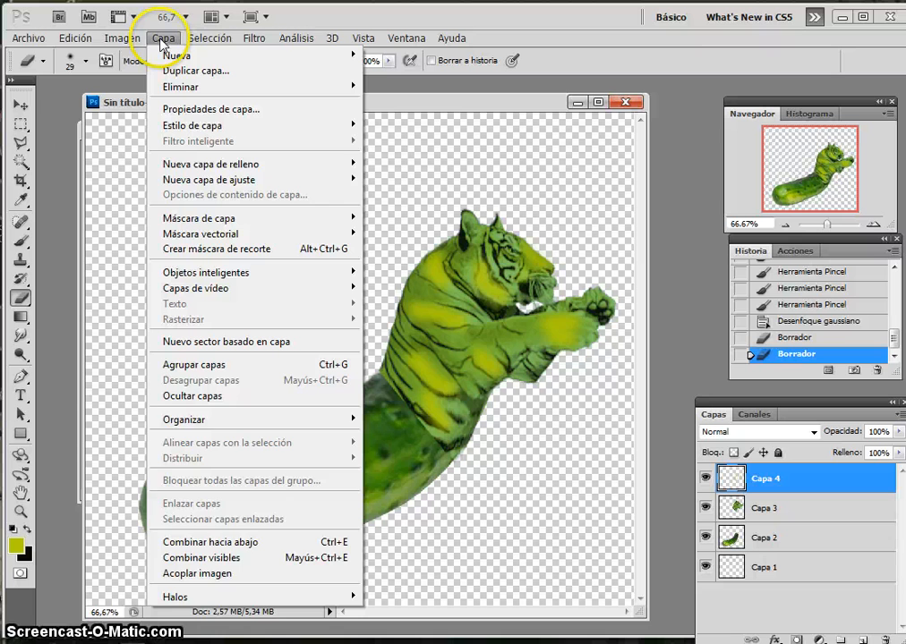
pyautogui.click(231, 543)
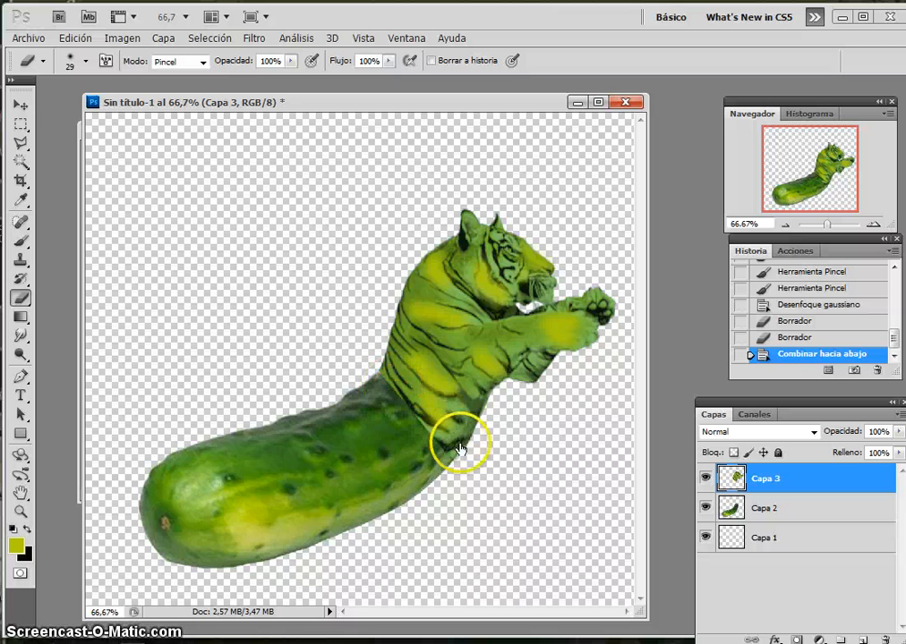
# - Set up the Smudge tool (Herramienta Dedo) with a 38 px brush
pyautogui.click(16, 335)
pyautogui.click(16, 336)
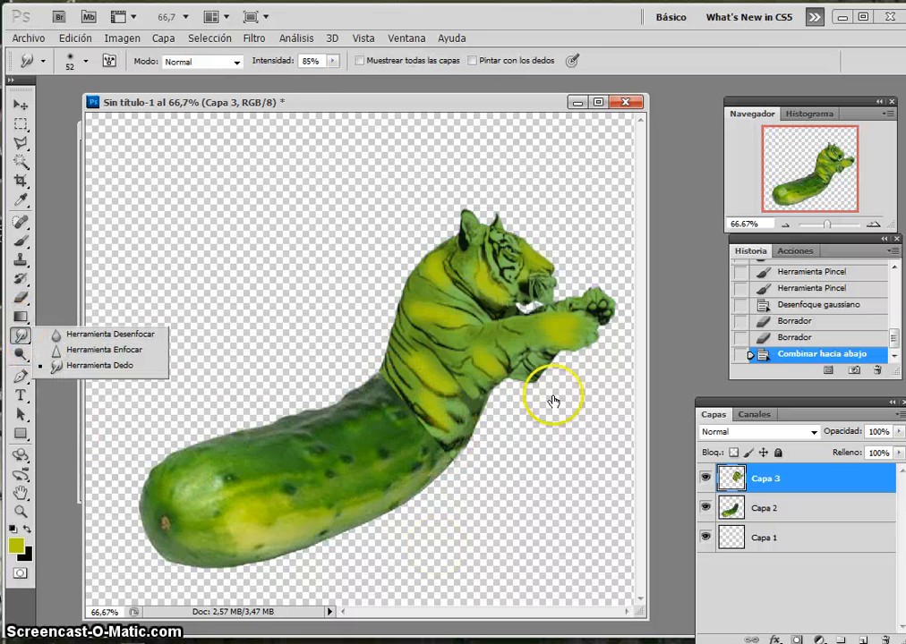
pyautogui.click(86, 64)
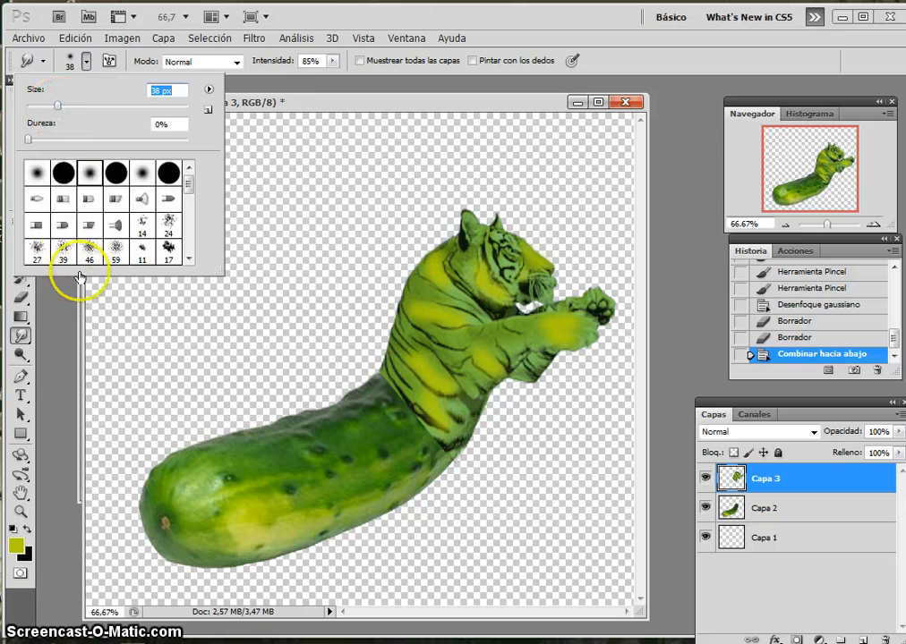
pyautogui.click(55, 300)
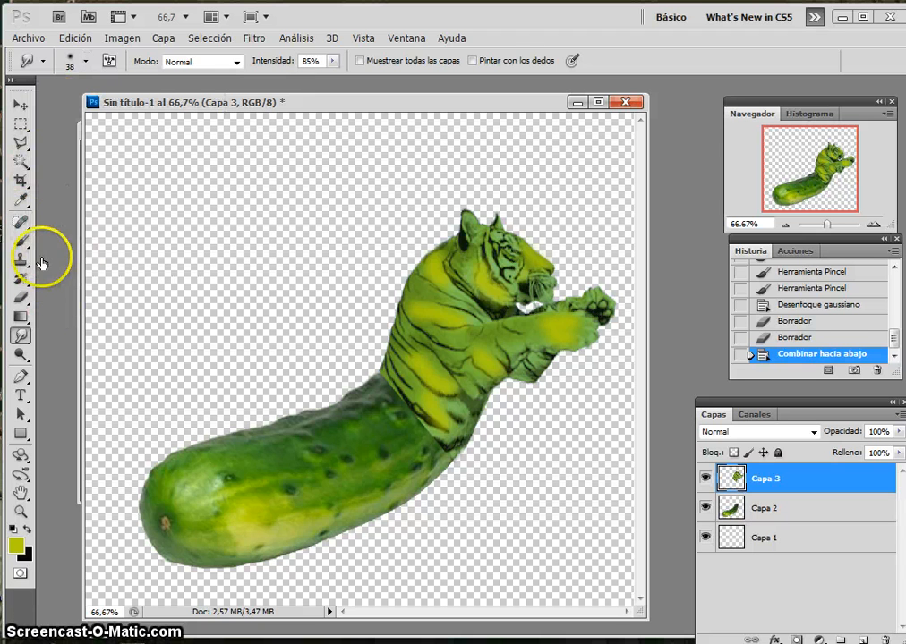
pyautogui.click(19, 241)
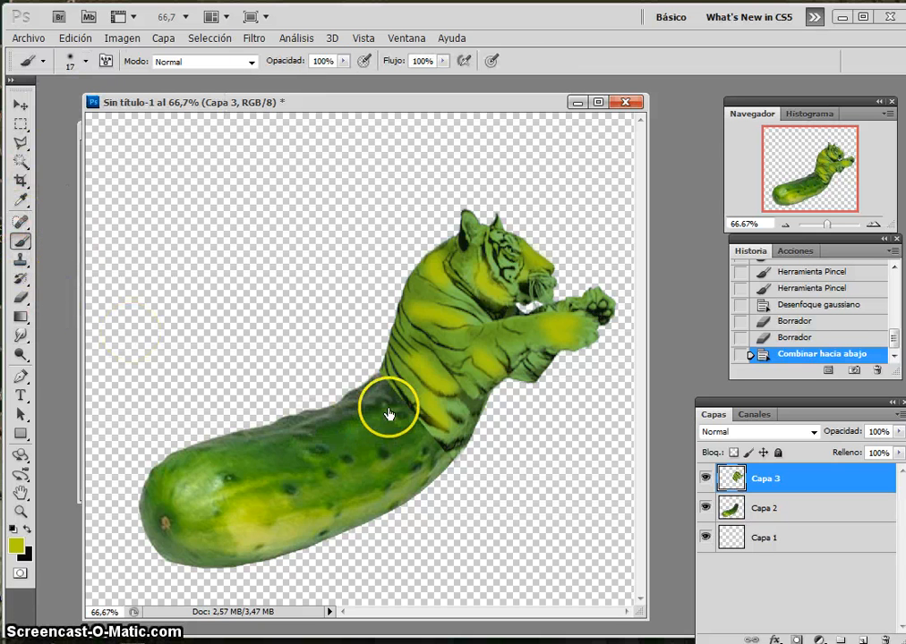
pyautogui.moveTo(382, 377)
pyautogui.mouseDown()
pyautogui.moveTo(402, 409)
pyautogui.moveTo(370, 376)
pyautogui.mouseUp()
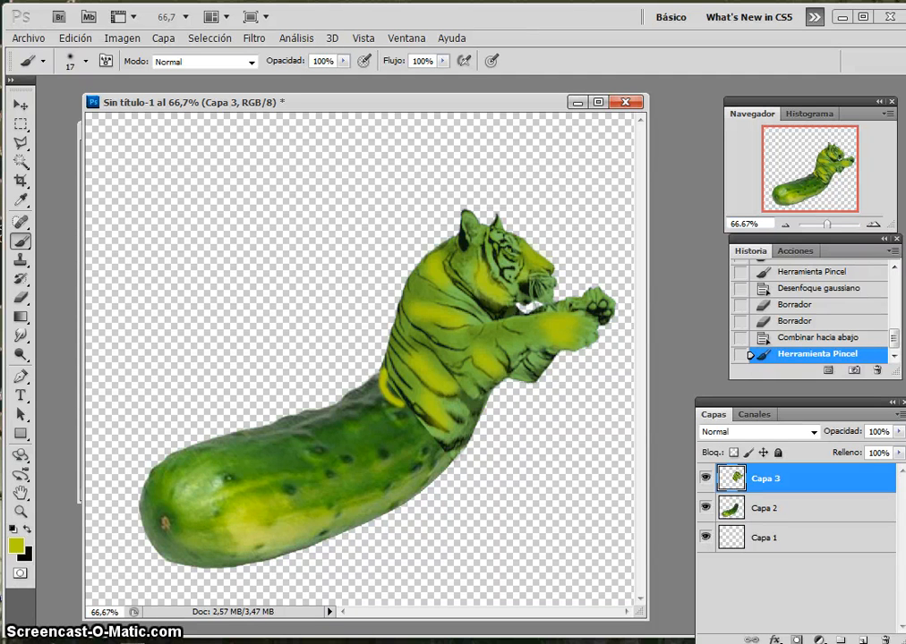
pyautogui.click(799, 336)
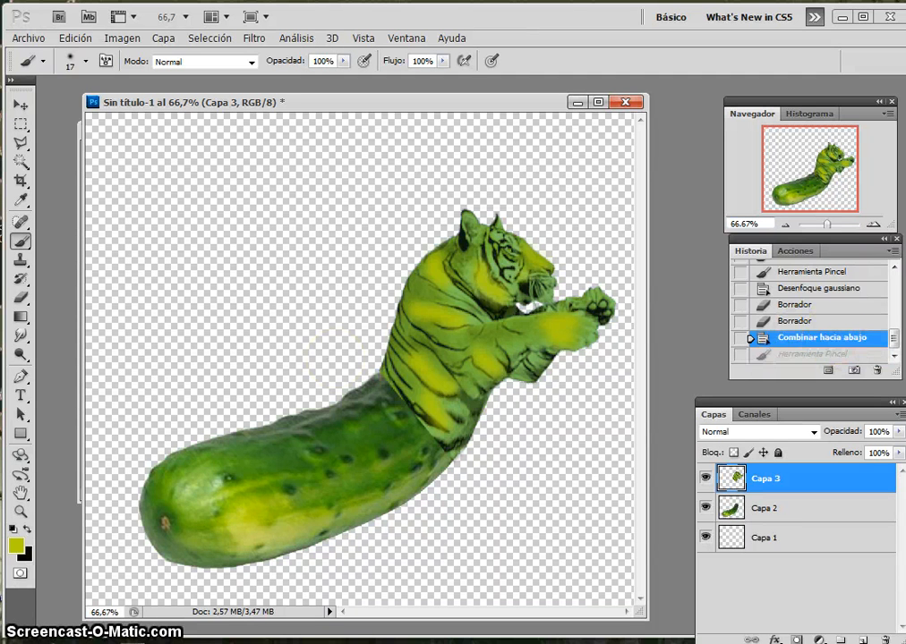
# - Smudge the tiger's lower edge along its seam with the cucumber, and merge all visible layers
pyautogui.click(20, 337)
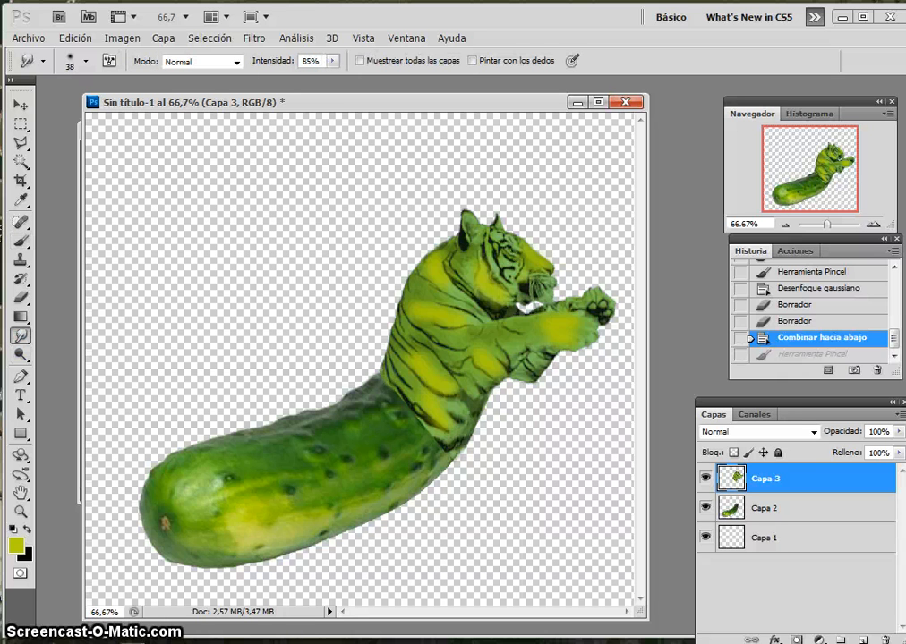
pyautogui.moveTo(385, 372)
pyautogui.mouseDown()
pyautogui.moveTo(396, 424)
pyautogui.moveTo(414, 446)
pyautogui.moveTo(399, 406)
pyautogui.moveTo(414, 429)
pyautogui.moveTo(428, 417)
pyautogui.moveTo(425, 435)
pyautogui.moveTo(461, 466)
pyautogui.mouseUp()
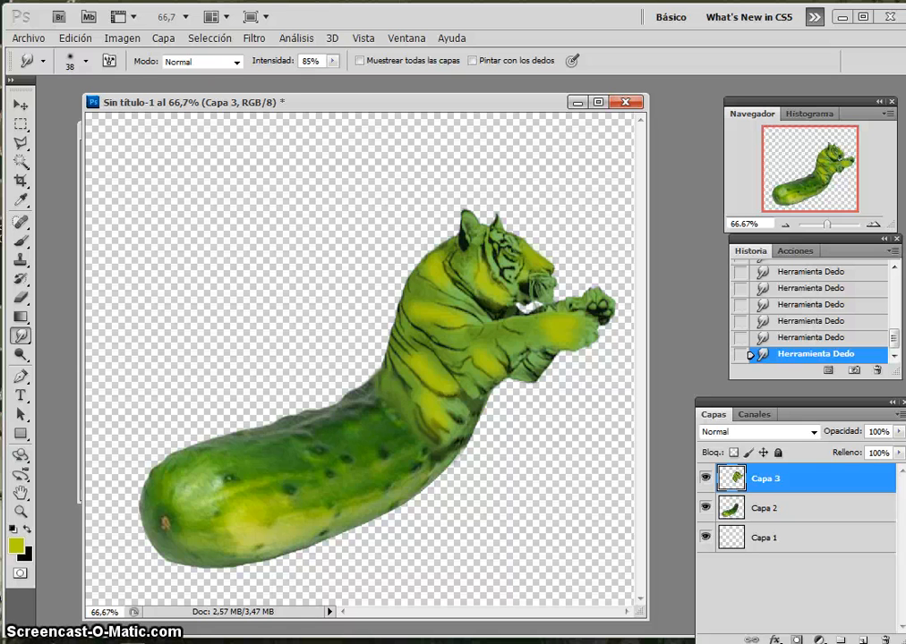
pyautogui.click(163, 37)
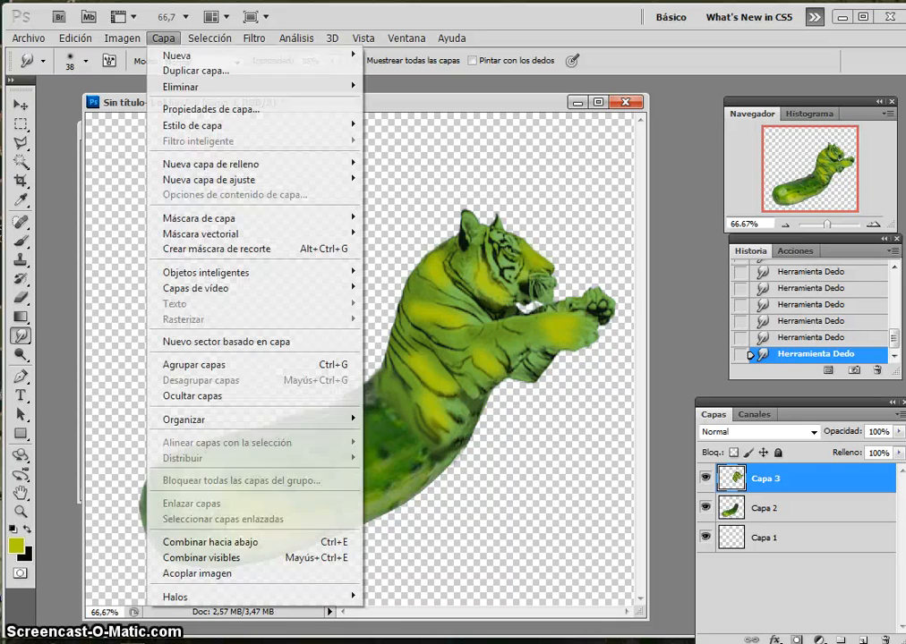
pyautogui.click(204, 558)
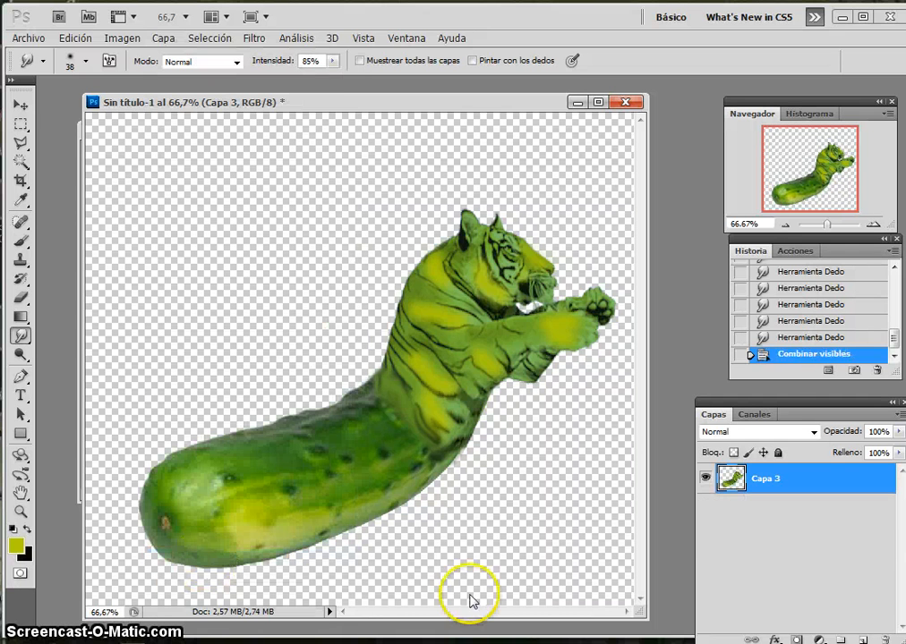
# - Warp (Deformar) the merged figure so the cucumber's end lifts and the tiger's body curves backward and up, and apply it
pyautogui.click(76, 39)
pyautogui.moveTo(90, 360)
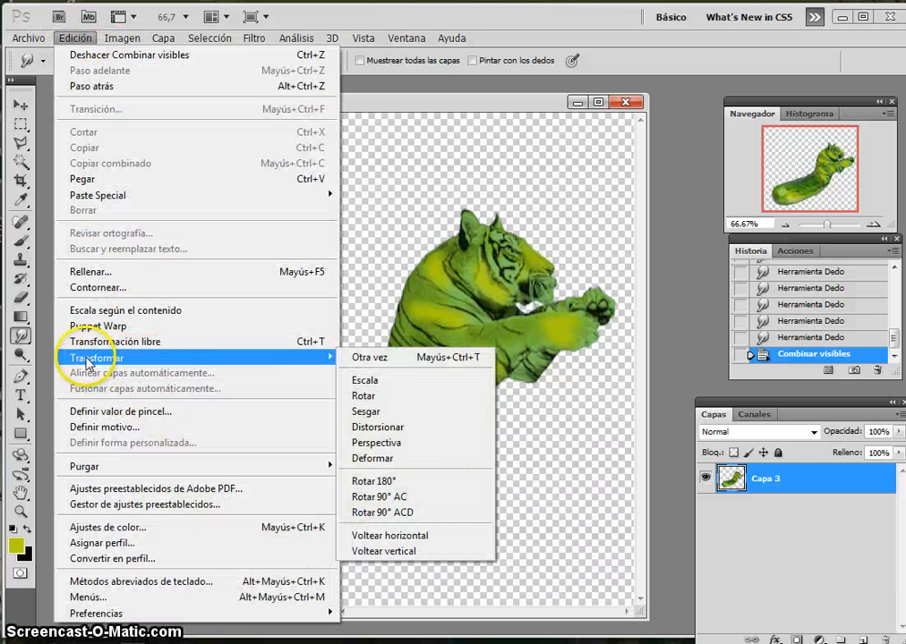
pyautogui.click(359, 460)
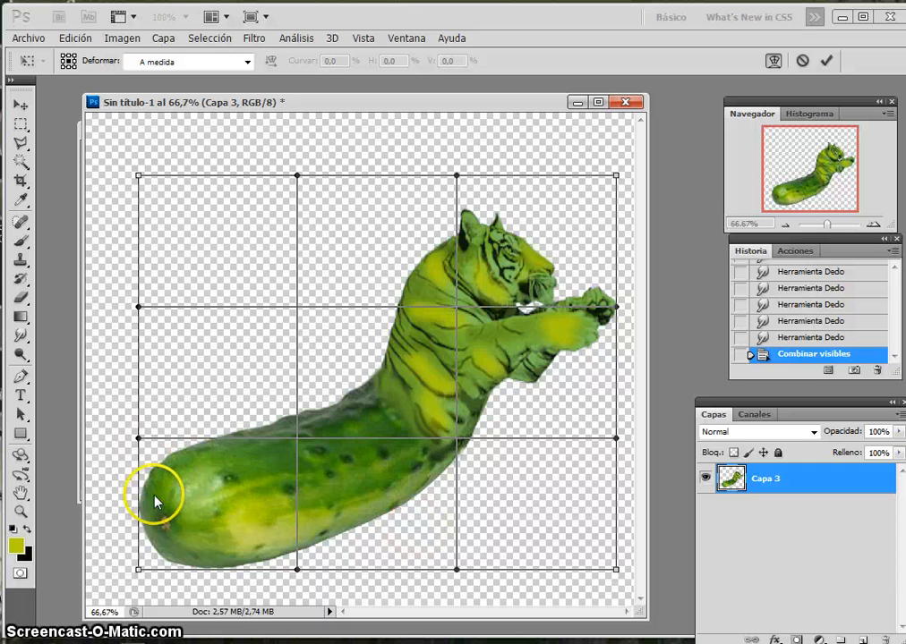
pyautogui.moveTo(152, 495); pyautogui.dragTo(137, 480)
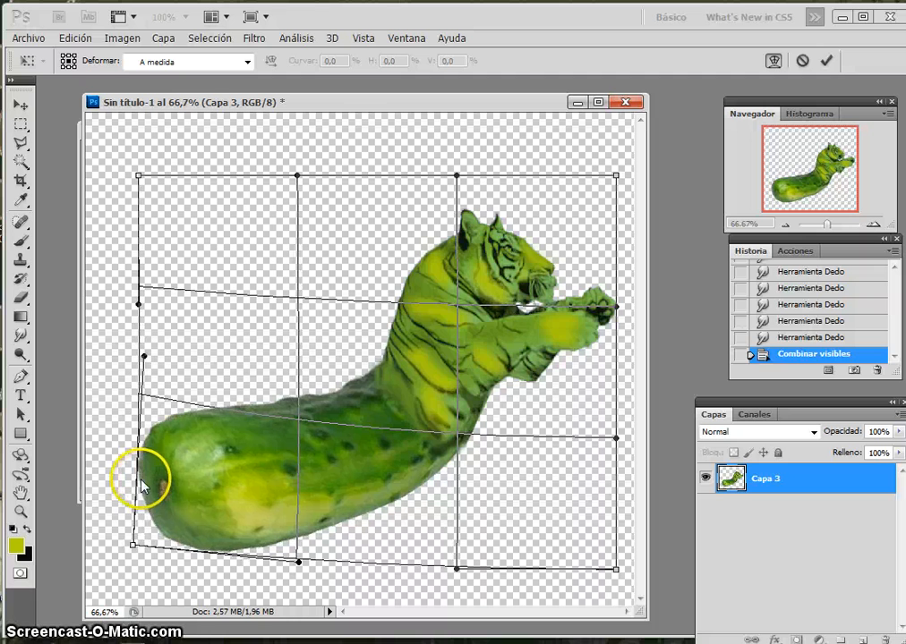
pyautogui.moveTo(348, 487); pyautogui.dragTo(407, 439)
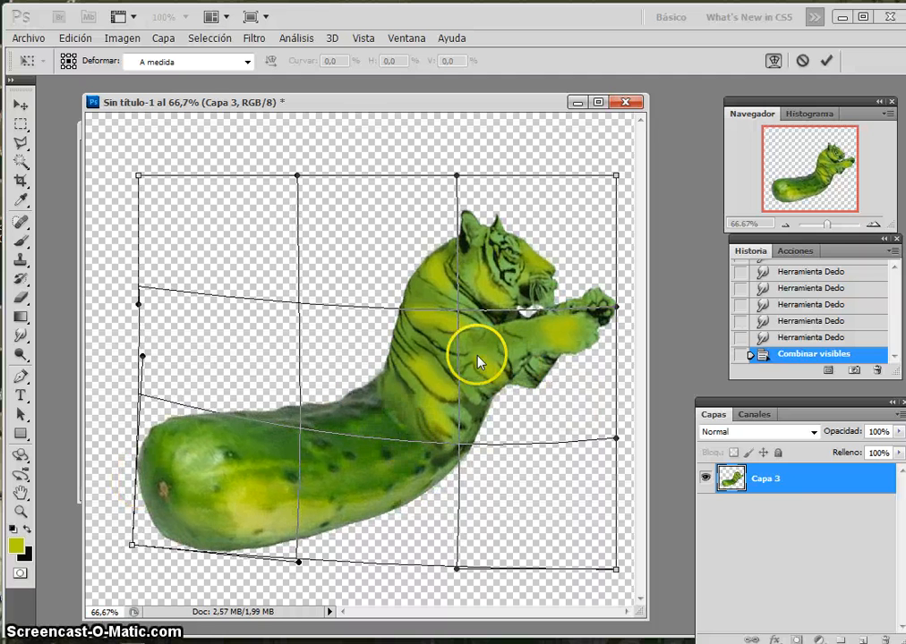
pyautogui.moveTo(457, 304); pyautogui.dragTo(387, 315)
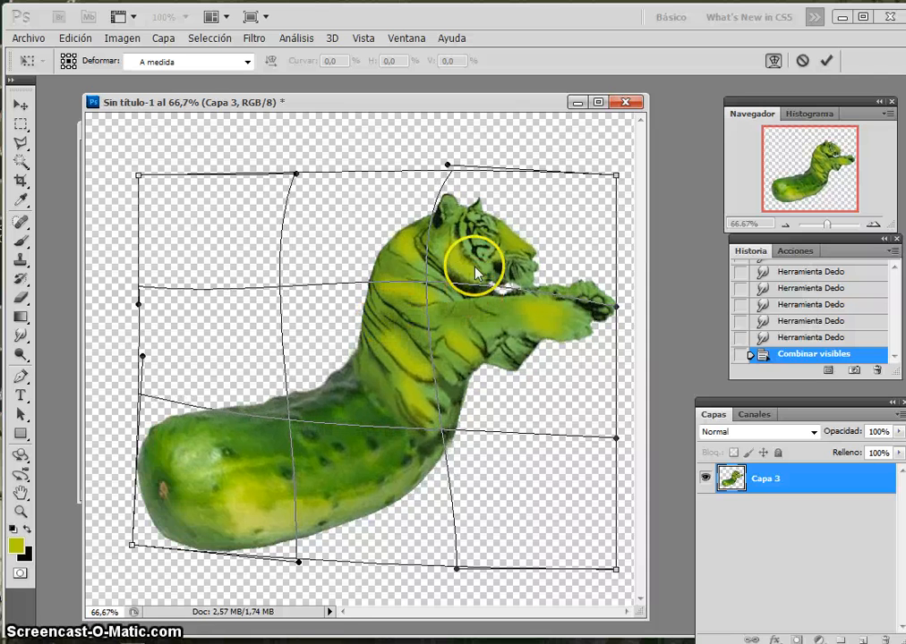
pyautogui.moveTo(466, 252); pyautogui.dragTo(508, 247)
pyautogui.moveTo(433, 302); pyautogui.dragTo(405, 340)
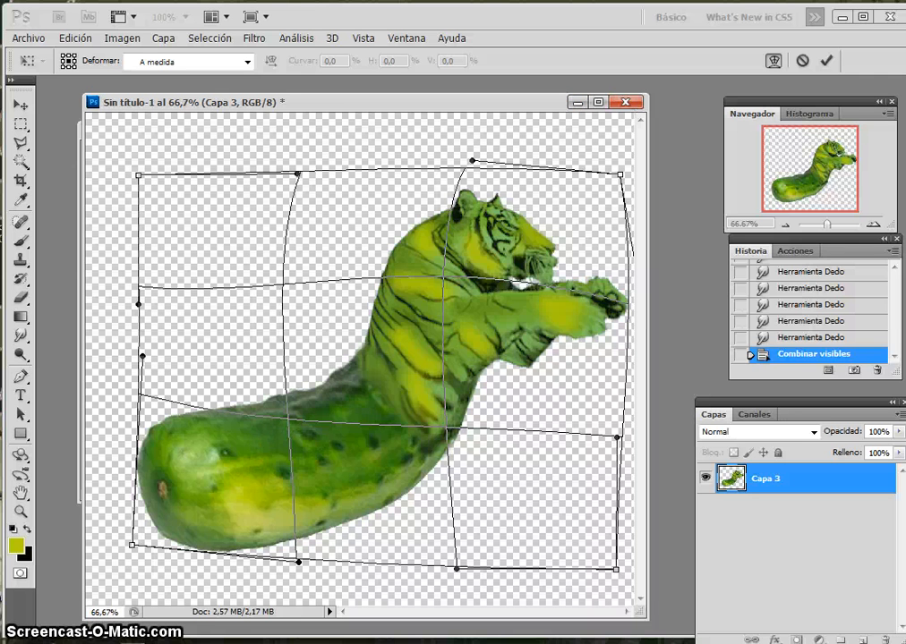
pyautogui.click(826, 59)
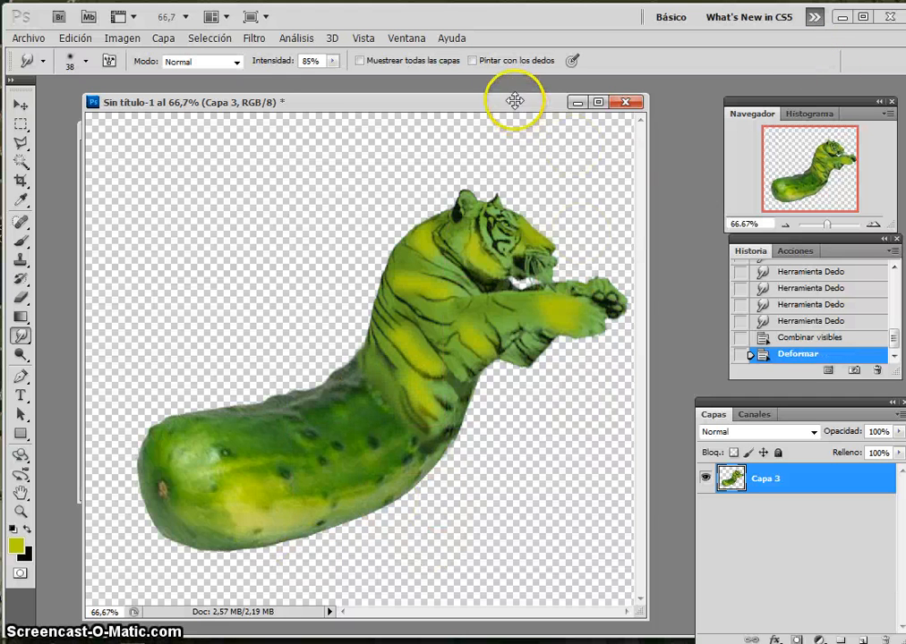
# - Select the seam area between the cucumber and the tiger's body with a closed Polygonal Lasso (Lazo poligonal) outline
pyautogui.moveTo(515, 102); pyautogui.dragTo(509, 93)
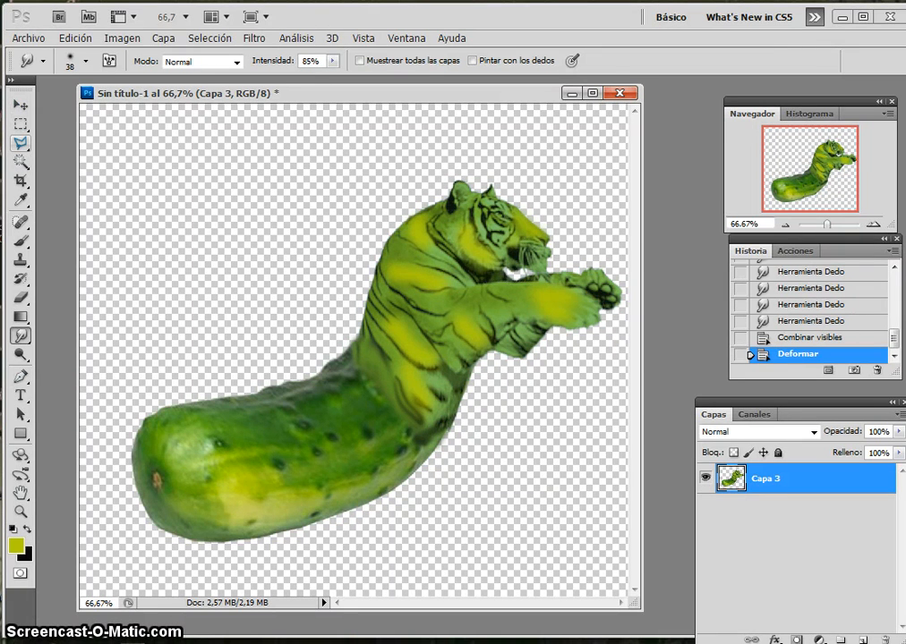
pyautogui.click(20, 144)
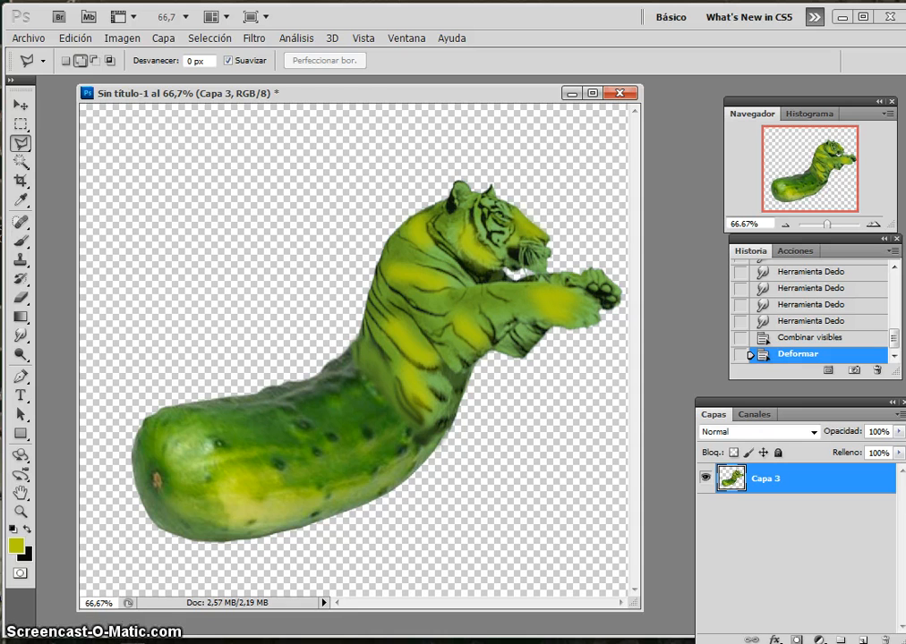
pyautogui.click(338, 346)
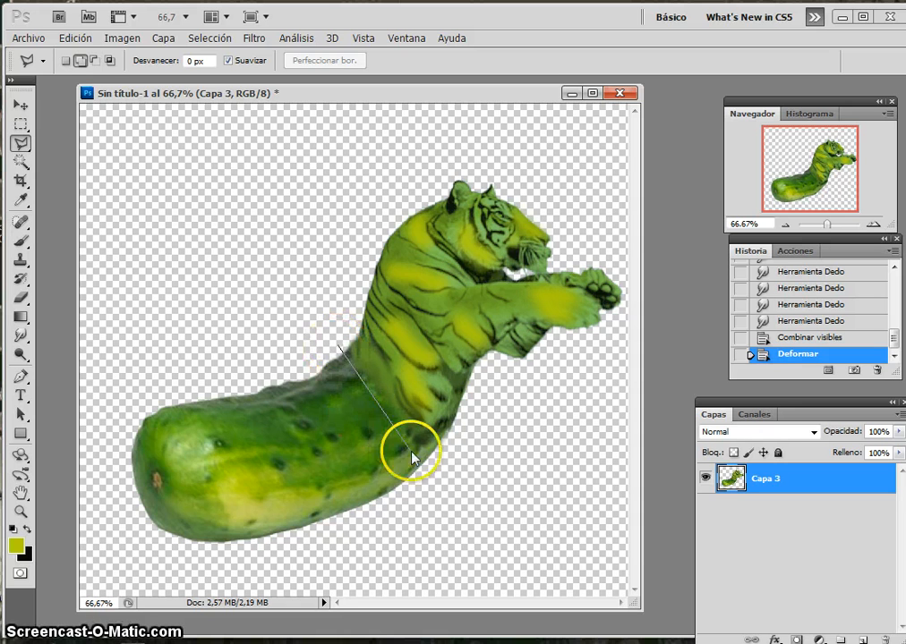
pyautogui.click(368, 419)
pyautogui.click(433, 461)
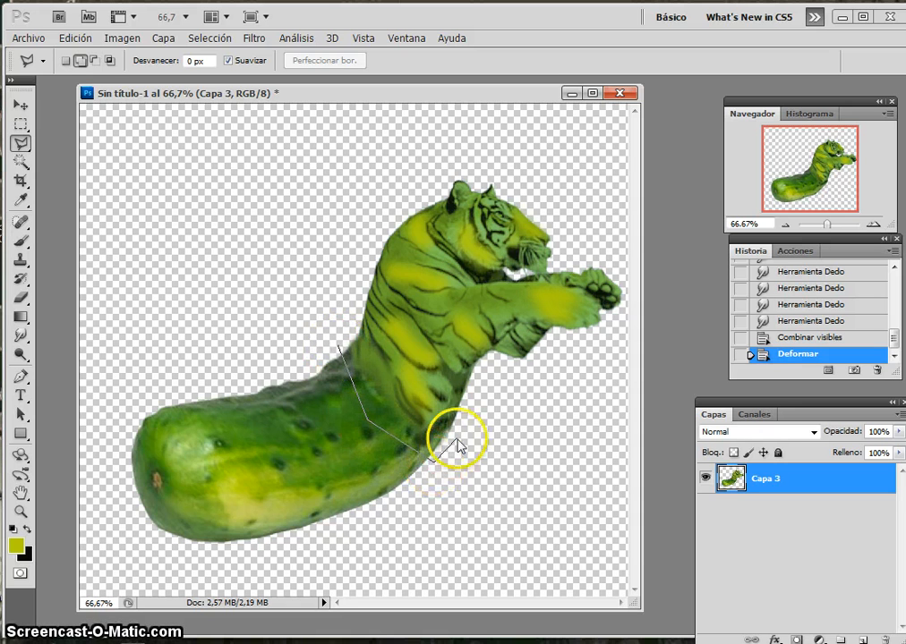
pyautogui.click(465, 430)
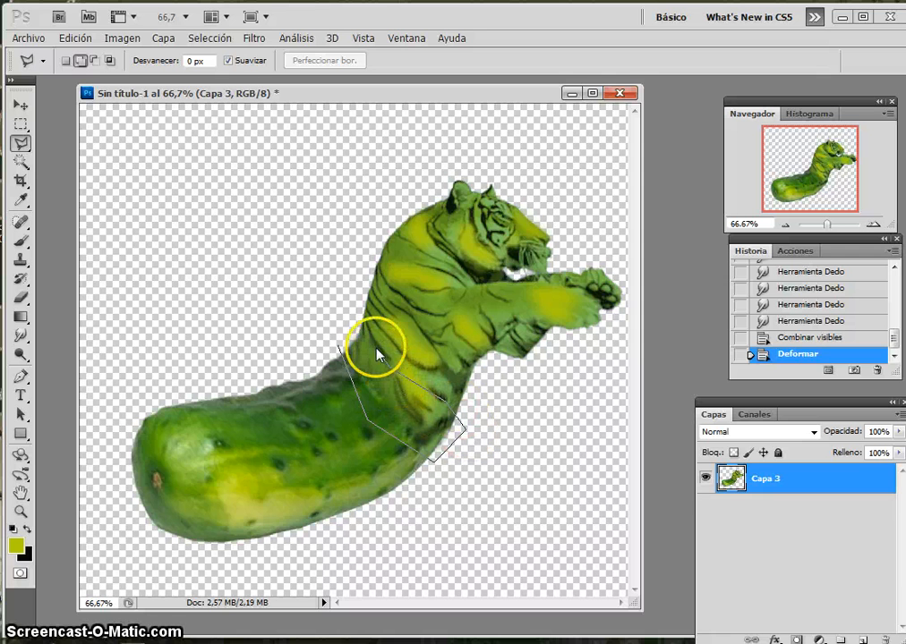
pyautogui.click(360, 313)
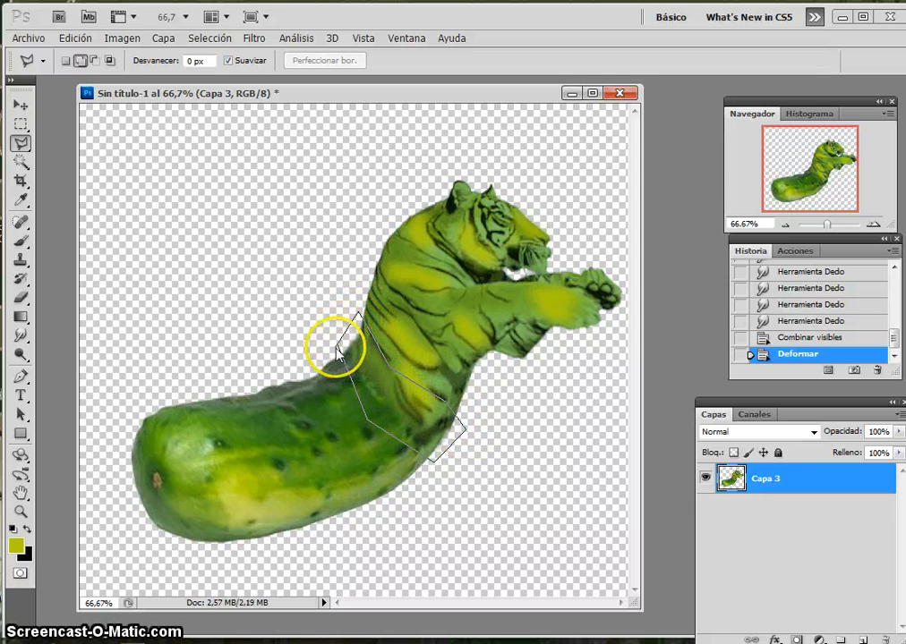
pyautogui.click(338, 346)
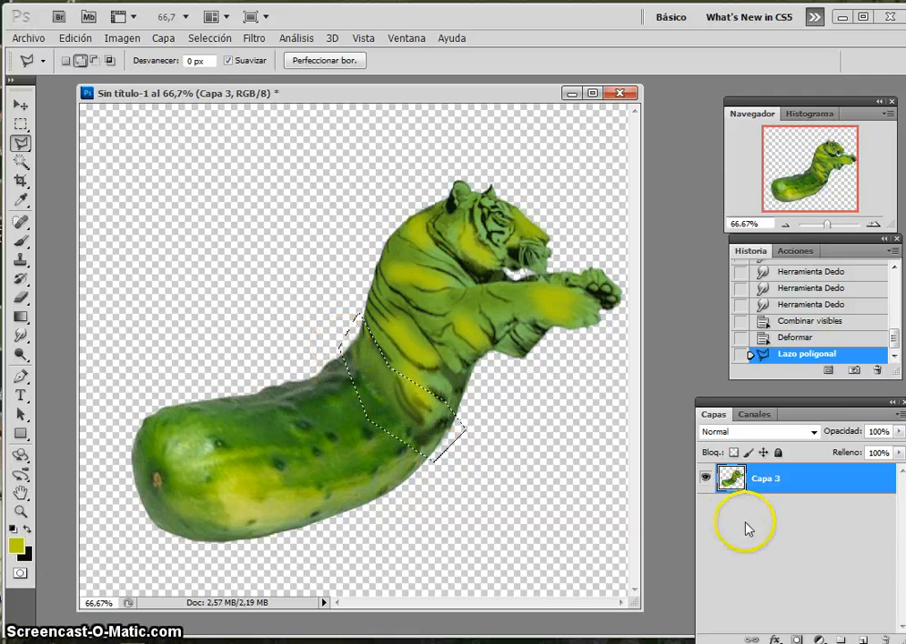
# - Apply a Gaussian blur (Desenfoque gaussiano) with a radius of about 1.6 px to the selected seam, and deselect it
pyautogui.click(251, 37)
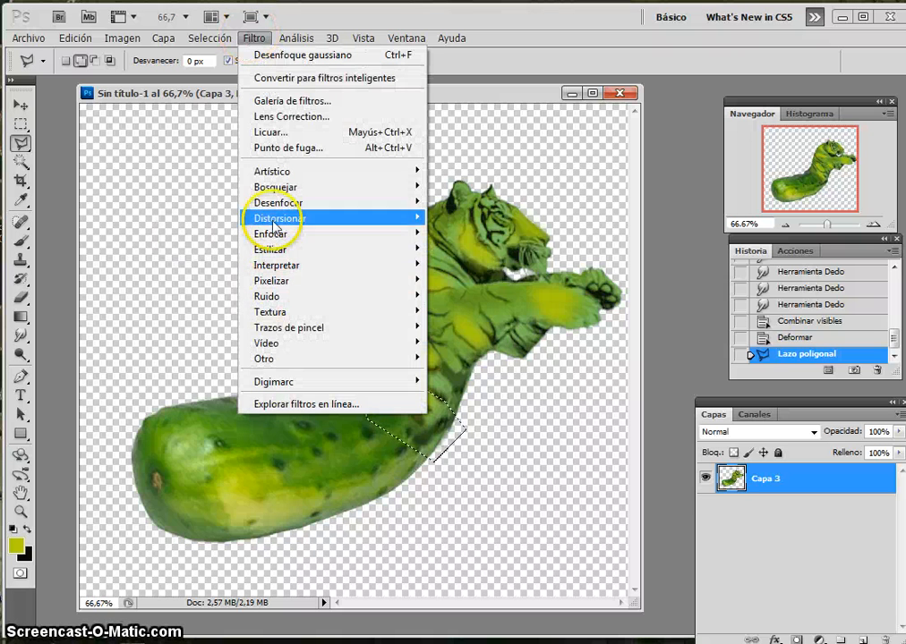
pyautogui.moveTo(273, 206)
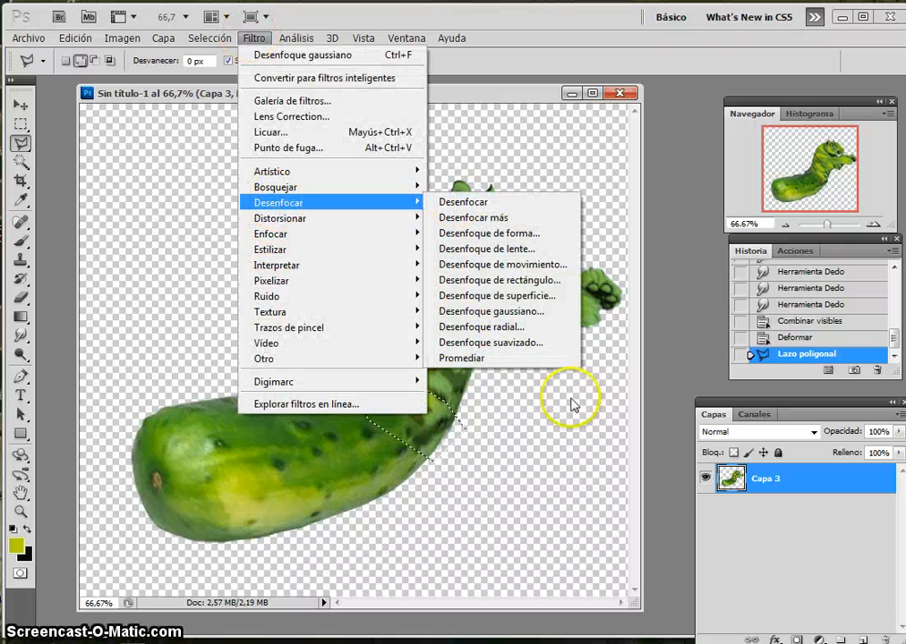
pyautogui.click(508, 312)
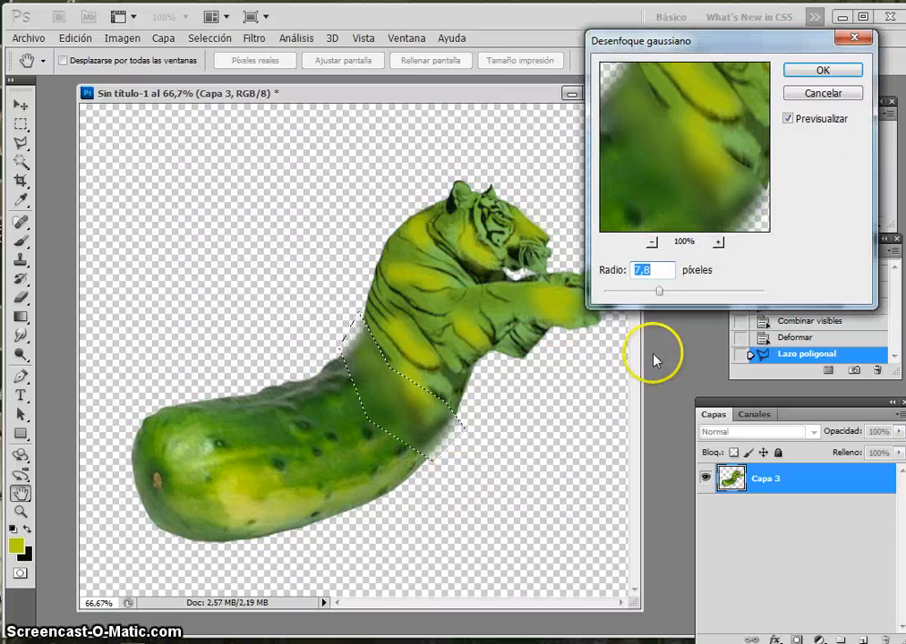
pyautogui.moveTo(660, 297); pyautogui.dragTo(613, 293)
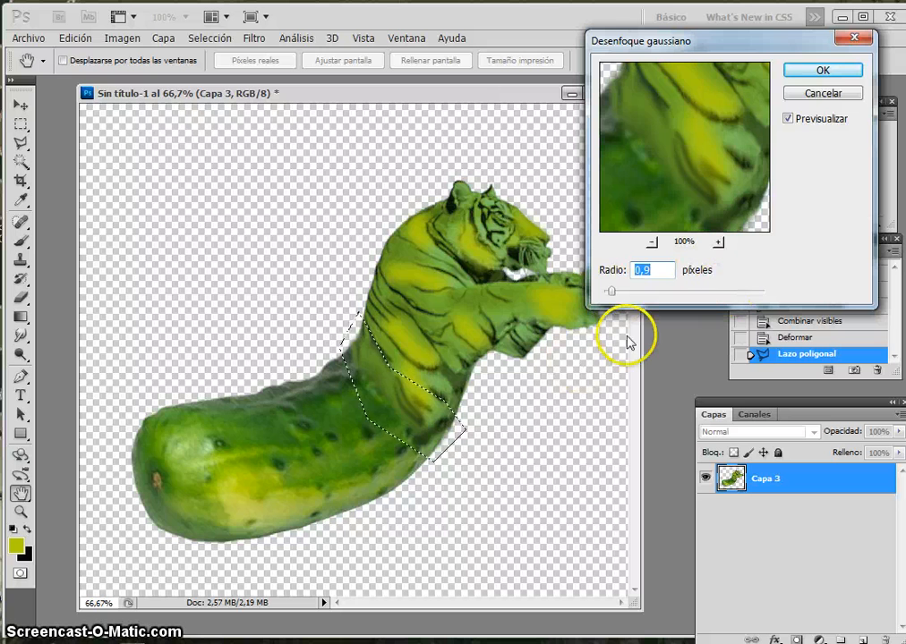
pyautogui.click(608, 299)
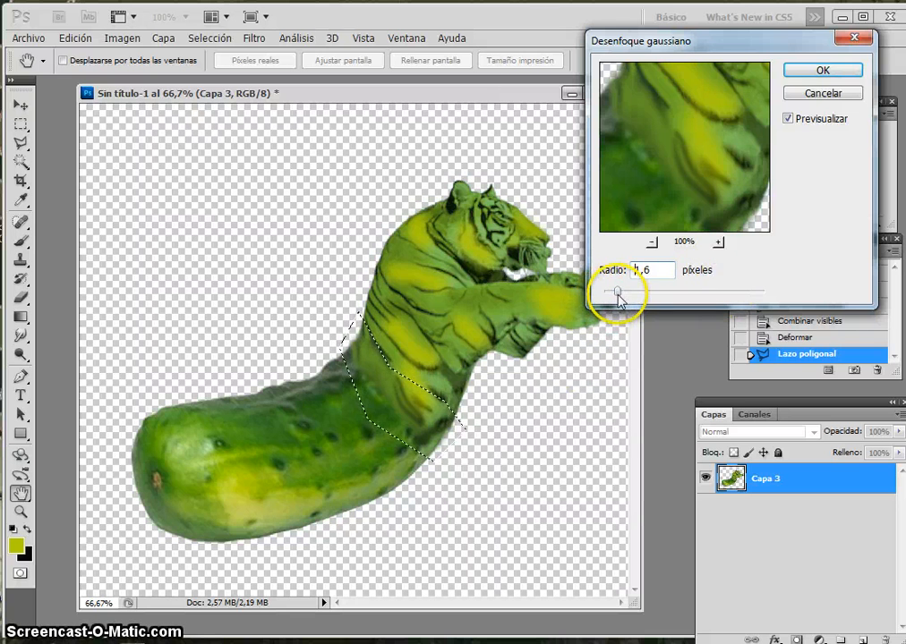
pyautogui.click(825, 72)
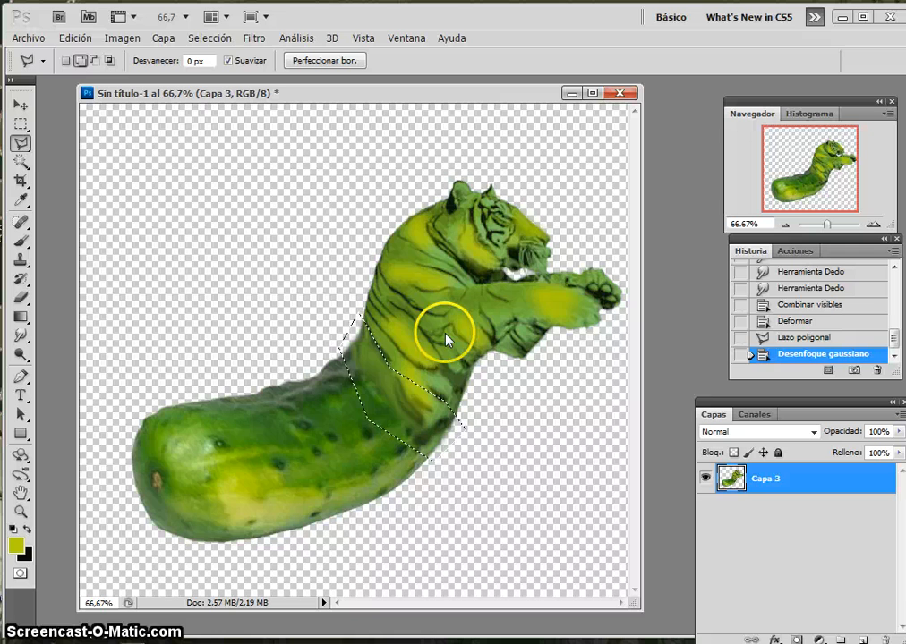
pyautogui.click(211, 41)
pyautogui.click(219, 71)
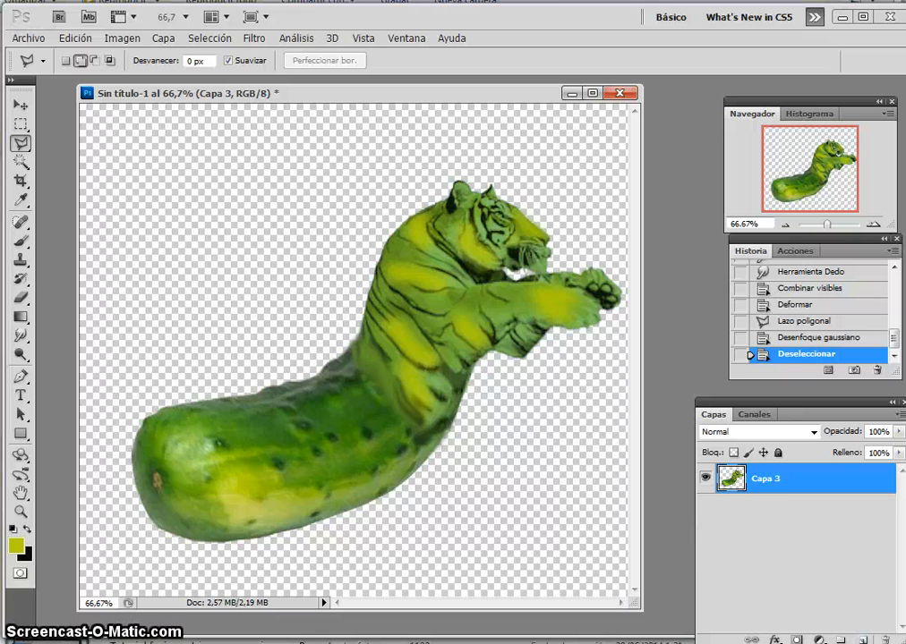
# - Add a new layer beneath Capa 3, and set the background colour to a golden brown (R 154, G 106, B 22)
pyautogui.keyDown('ctrl'); pyautogui.click(863, 640); pyautogui.keyUp('ctrl')
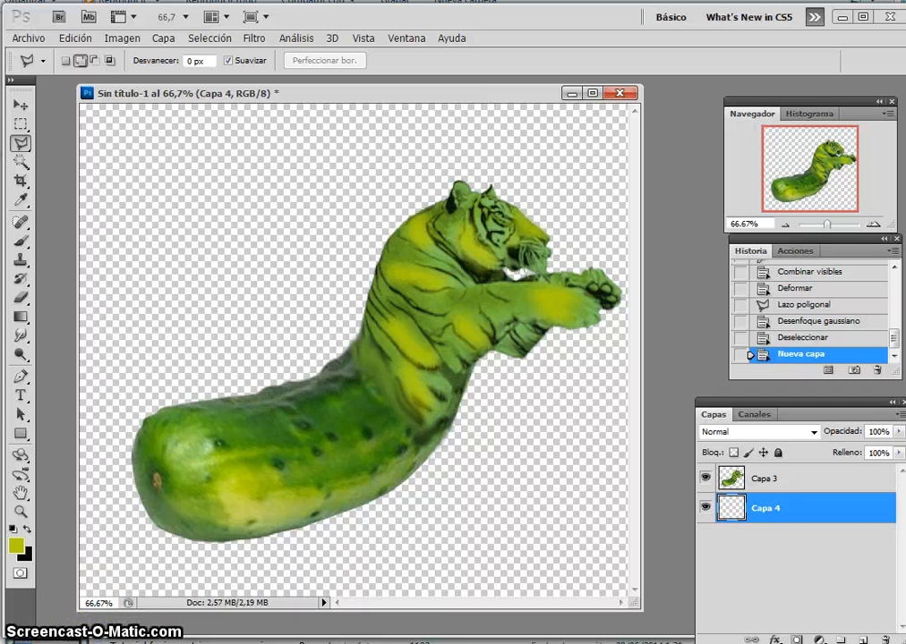
pyautogui.click(25, 555)
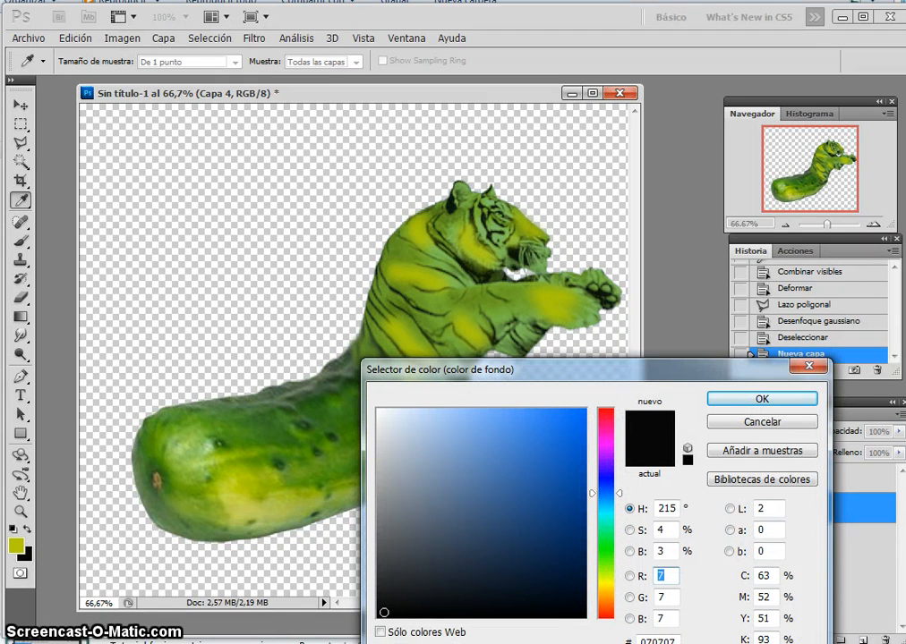
pyautogui.click(604, 550)
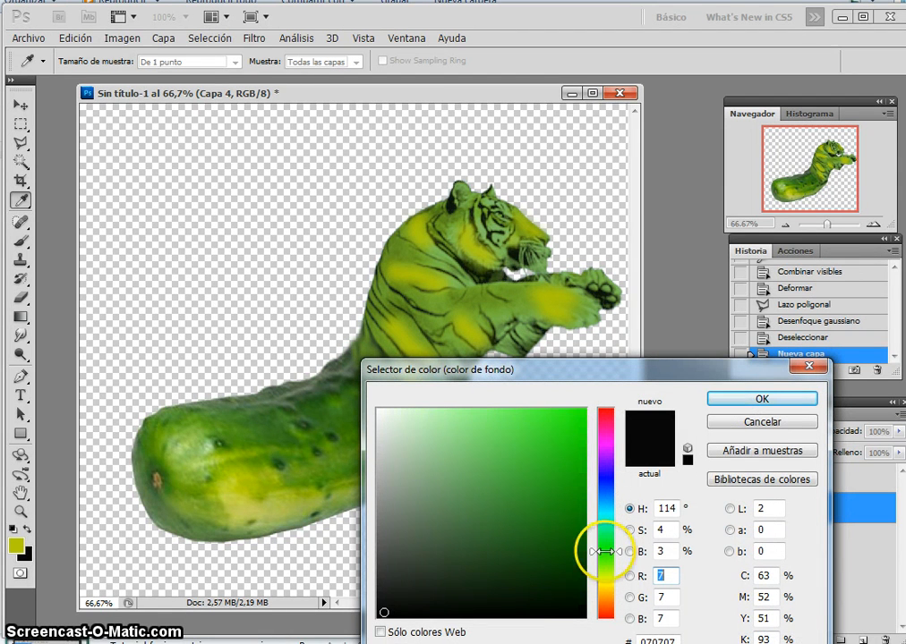
pyautogui.click(543, 574)
pyautogui.click(605, 596)
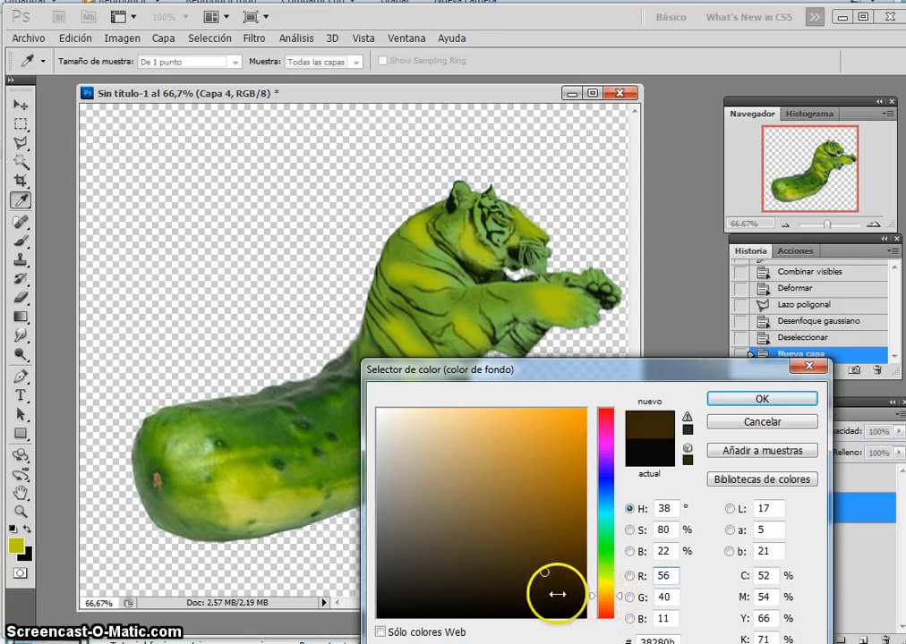
pyautogui.click(545, 547)
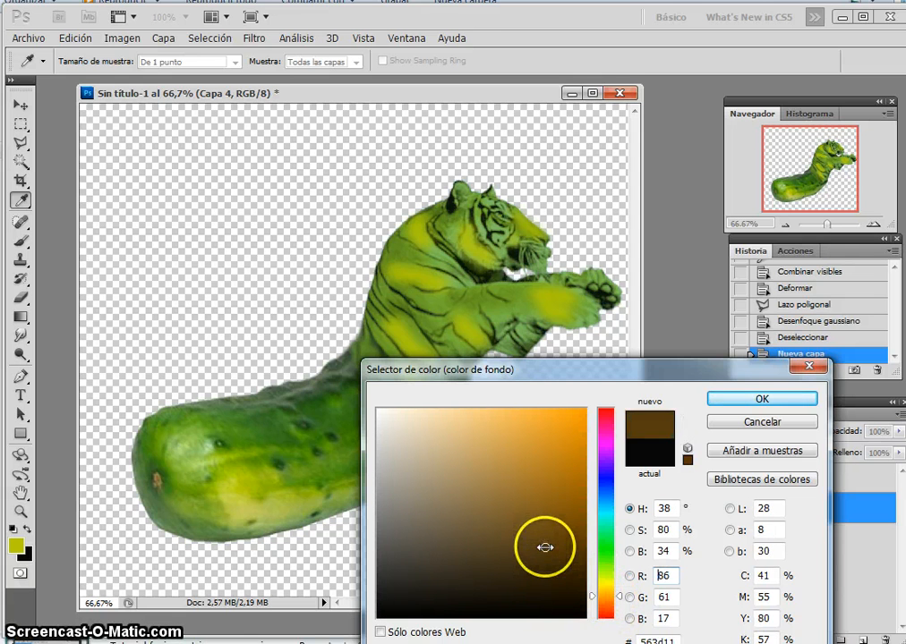
pyautogui.click(546, 440)
pyautogui.click(556, 492)
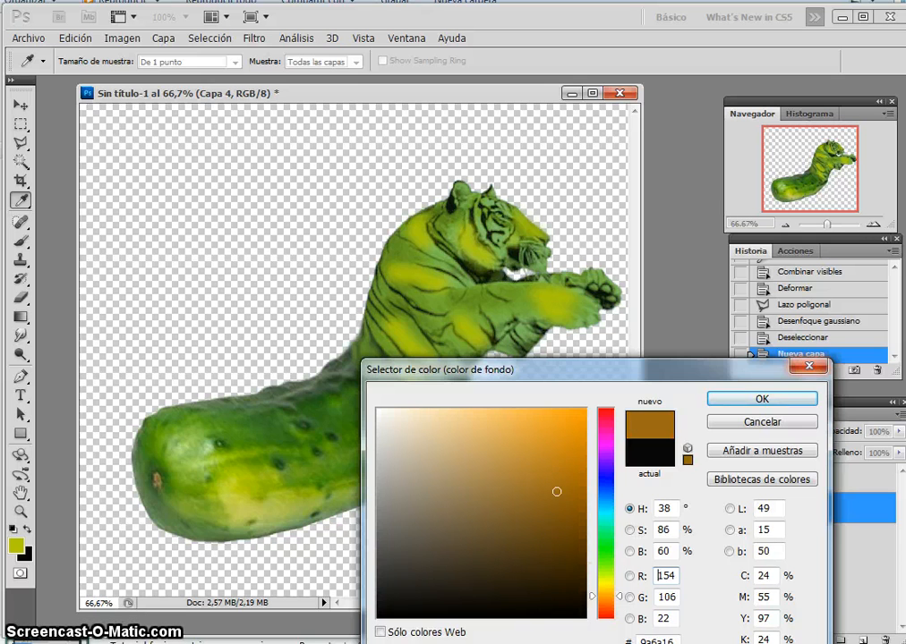
pyautogui.press('Return')
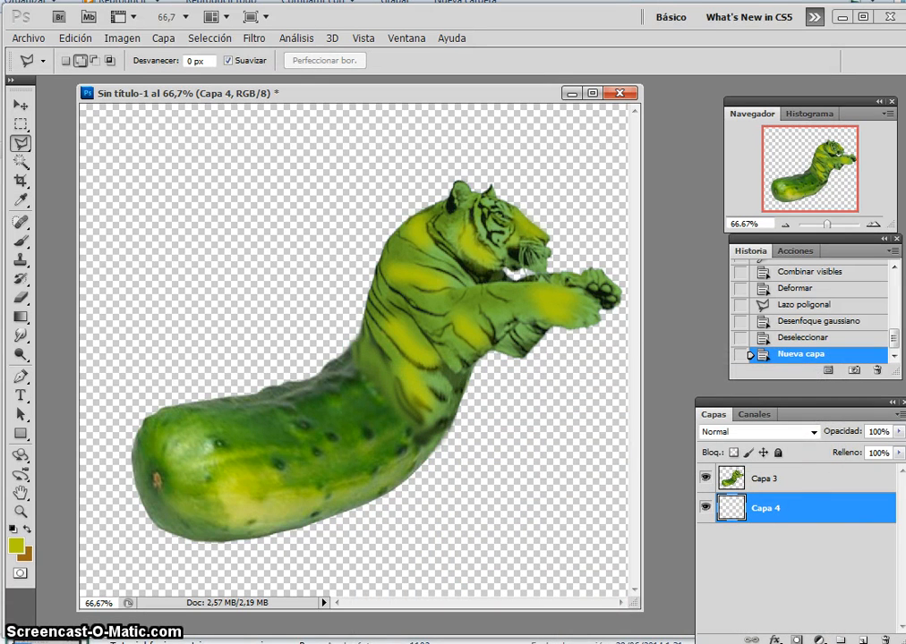
# - Fill Capa 4 with a linear foreground-to-background gradient running diagonally from the canvas's upper-left corner to its lower-right corner
pyautogui.click(19, 317)
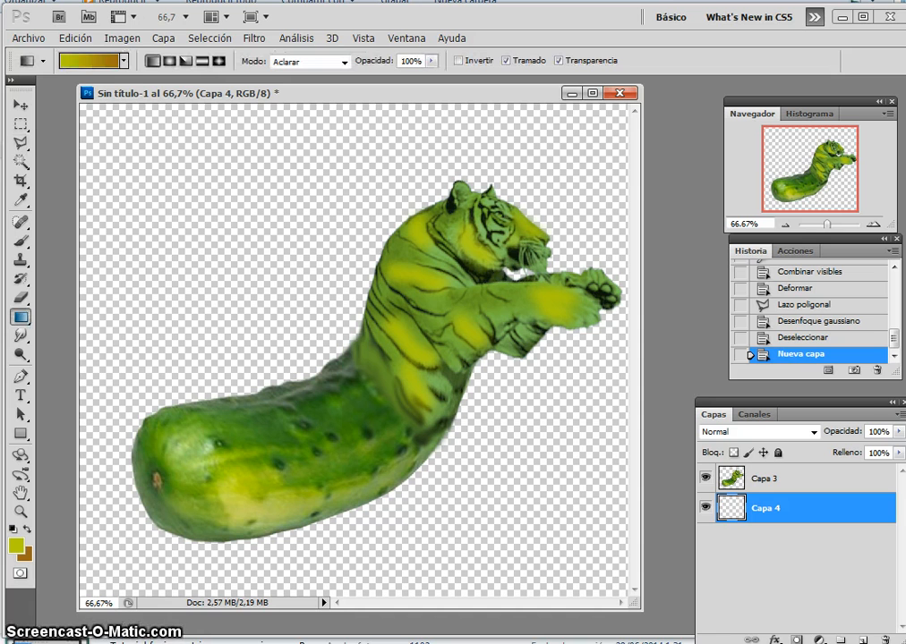
pyautogui.click(125, 61)
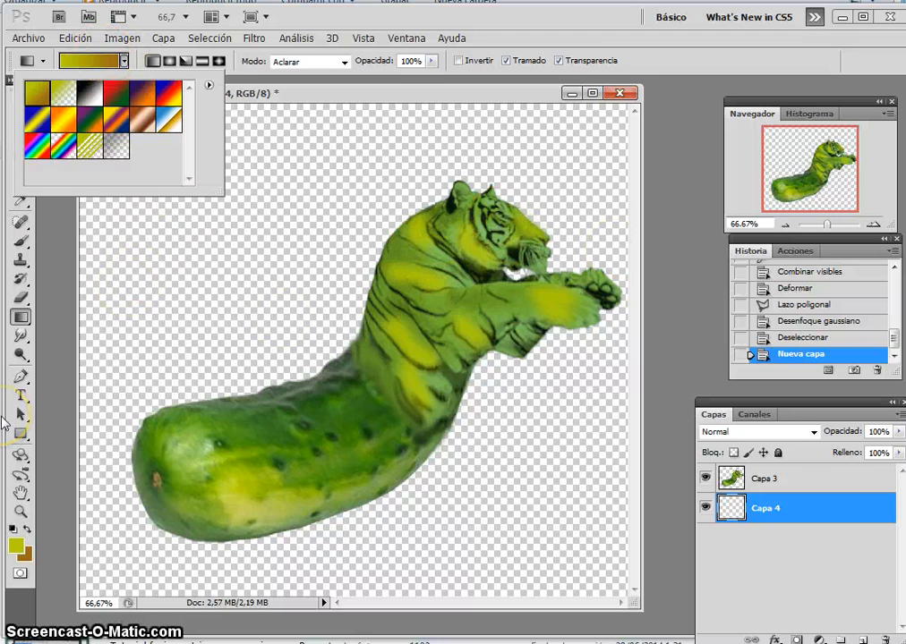
pyautogui.click(5, 423)
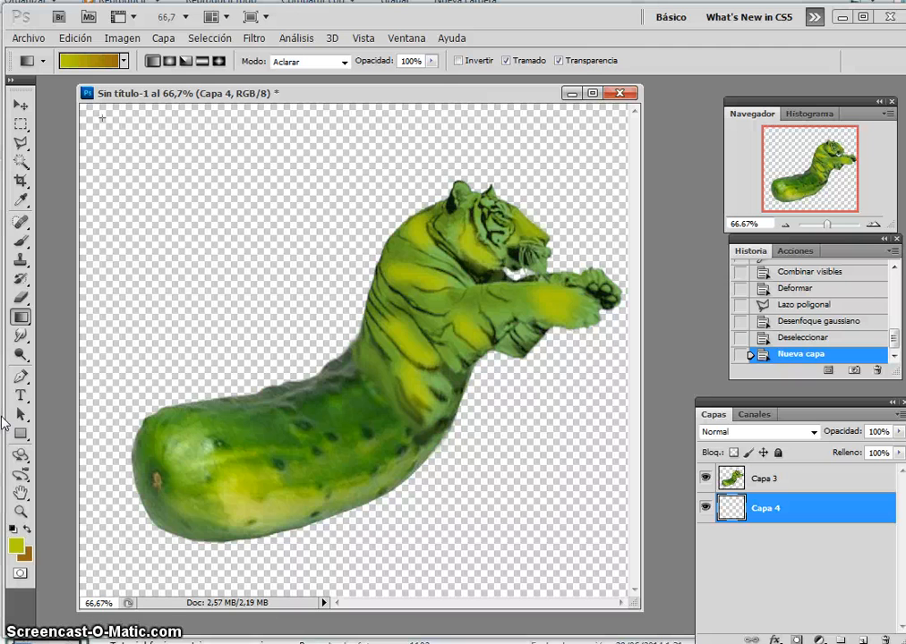
pyautogui.moveTo(102, 117); pyautogui.dragTo(622, 581)
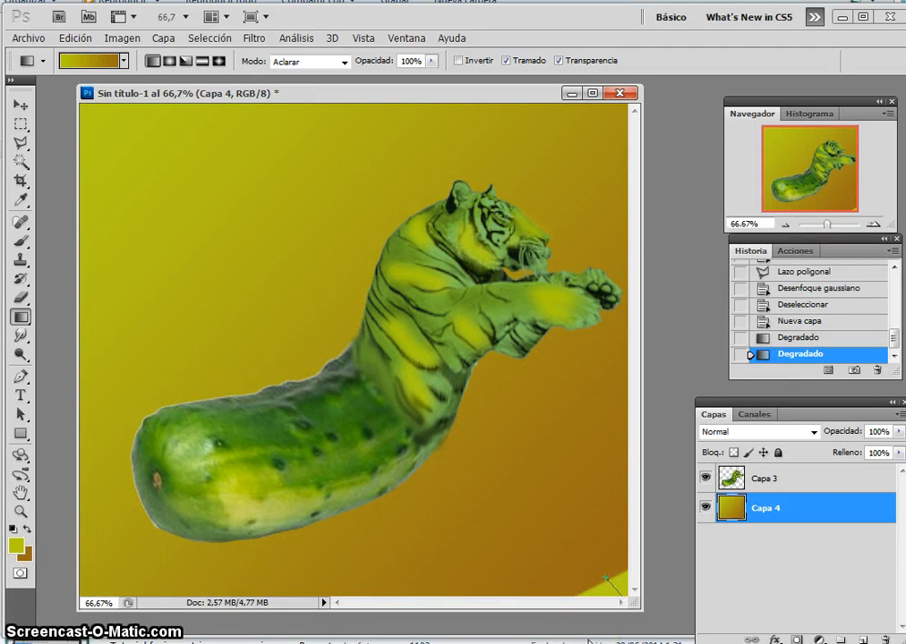
pyautogui.moveTo(606, 581); pyautogui.dragTo(619, 591)
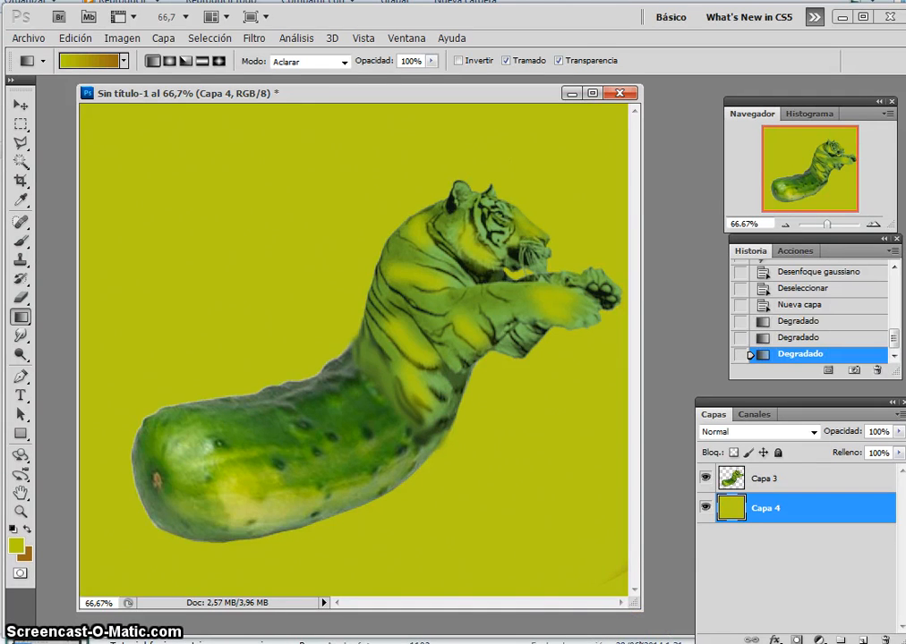
pyautogui.hotkey('ctrl', 'alt', 'z')
pyautogui.hotkey('ctrl', 'alt', 'z')
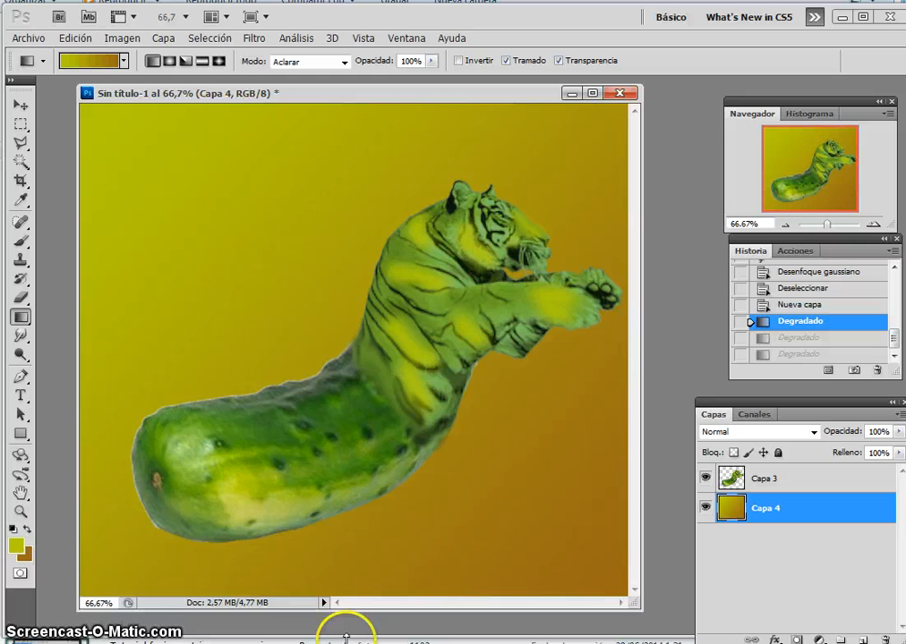